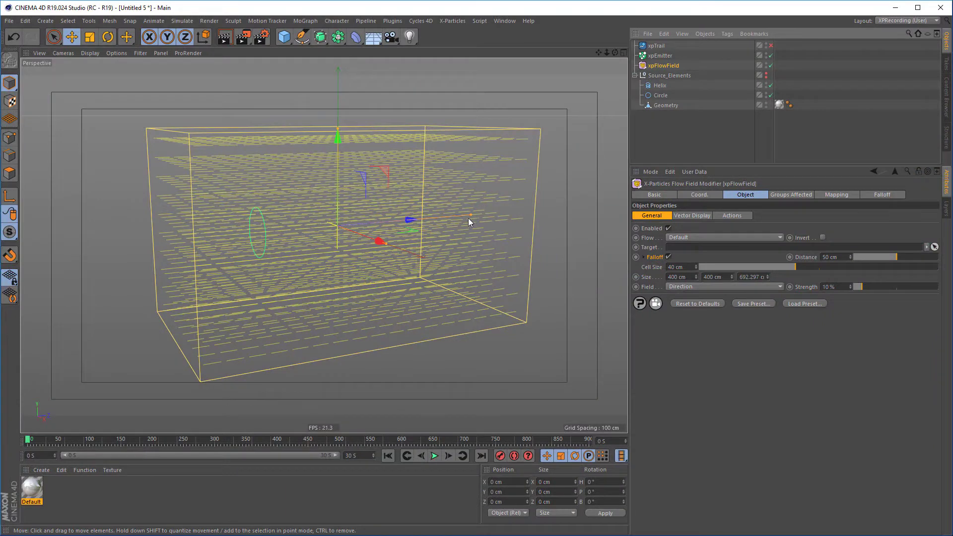
- Resize the flow field to about 654 cm in Z and make it flow along the Circle spline, taken out of Source_Elements
mouse_move(469, 219)
mouse_down()
mouse_move(434, 225)
mouse_move(464, 218)
mouse_up()
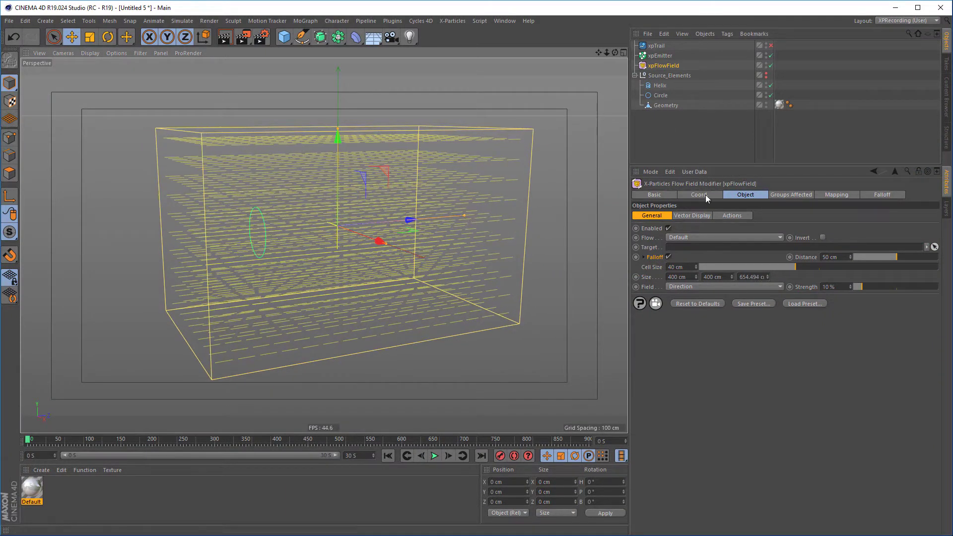
click(704, 238)
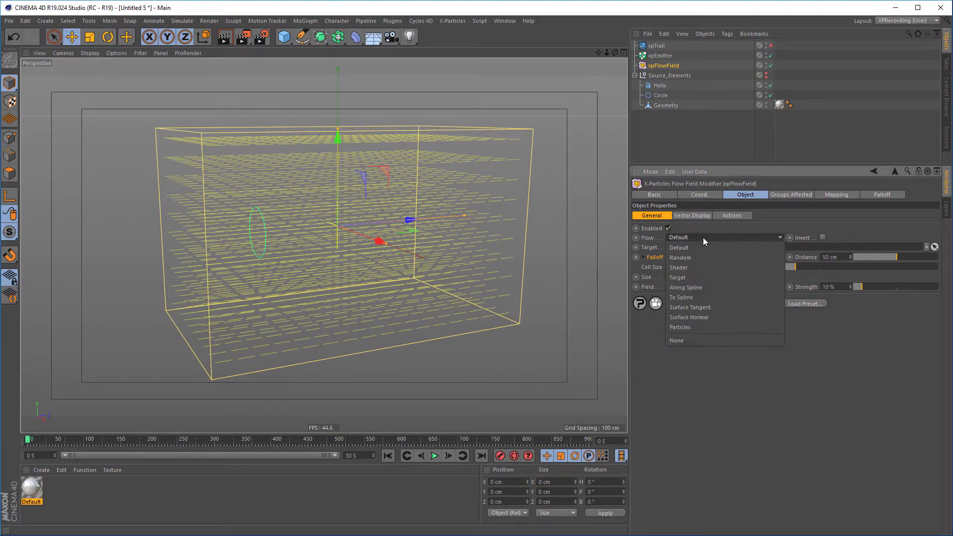
click(699, 291)
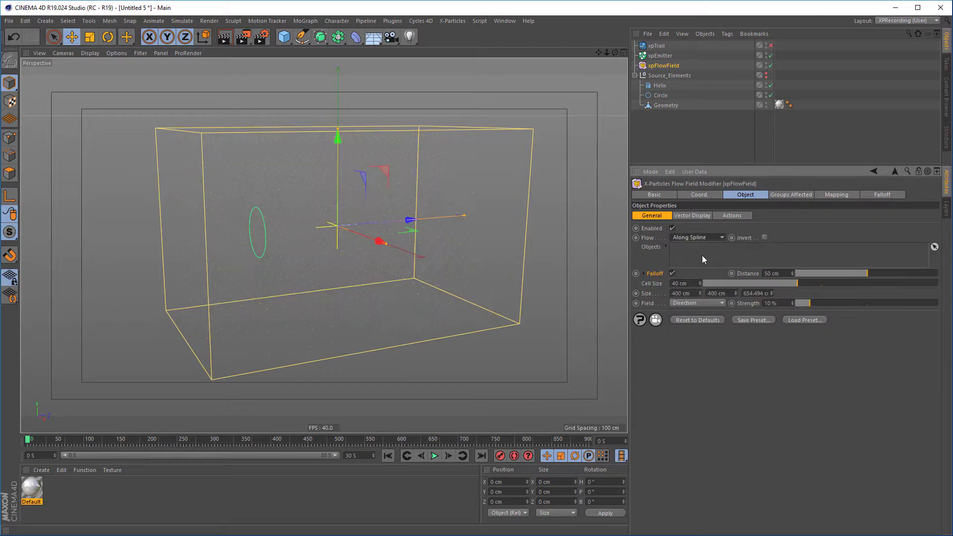
drag(660, 95, 660, 70)
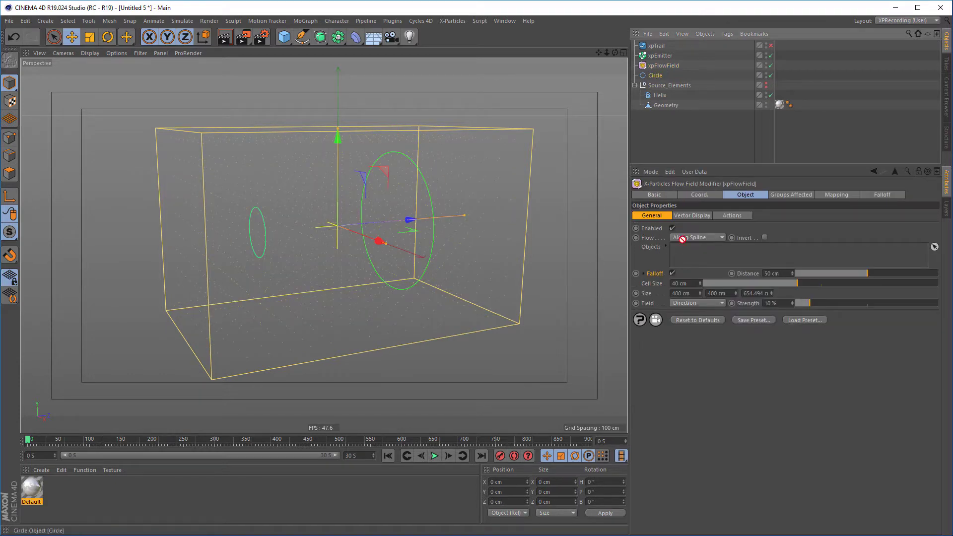
alt+drag(521, 278, 568, 252)
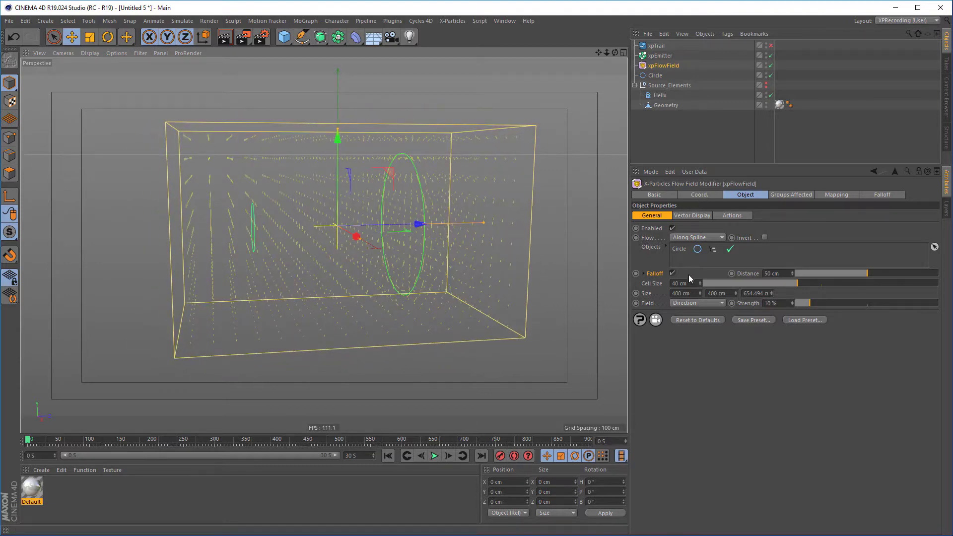
- Lower the end of the flow field's falloff curve to zero, set the falloff distance to about 89 cm, and play the simulation
click(644, 274)
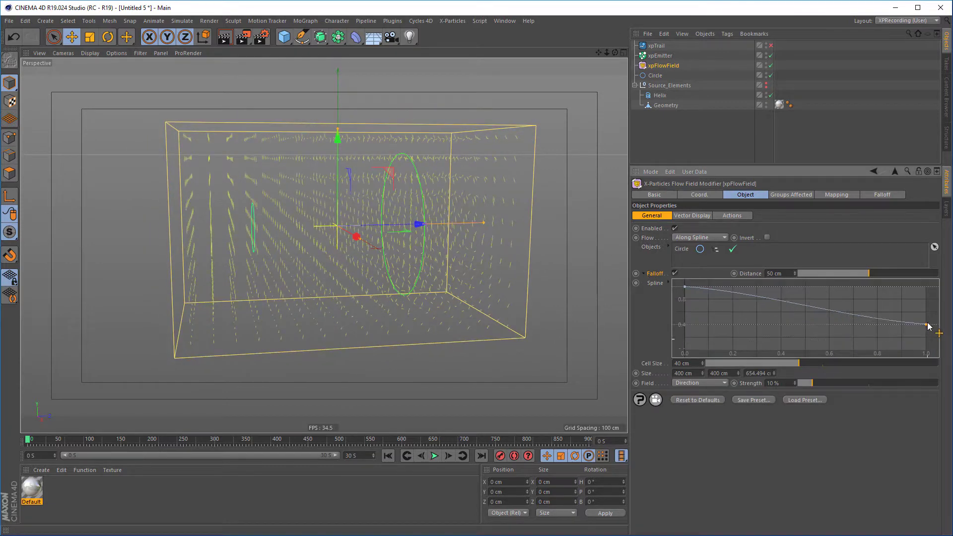
drag(928, 325, 931, 287)
drag(938, 322, 942, 371)
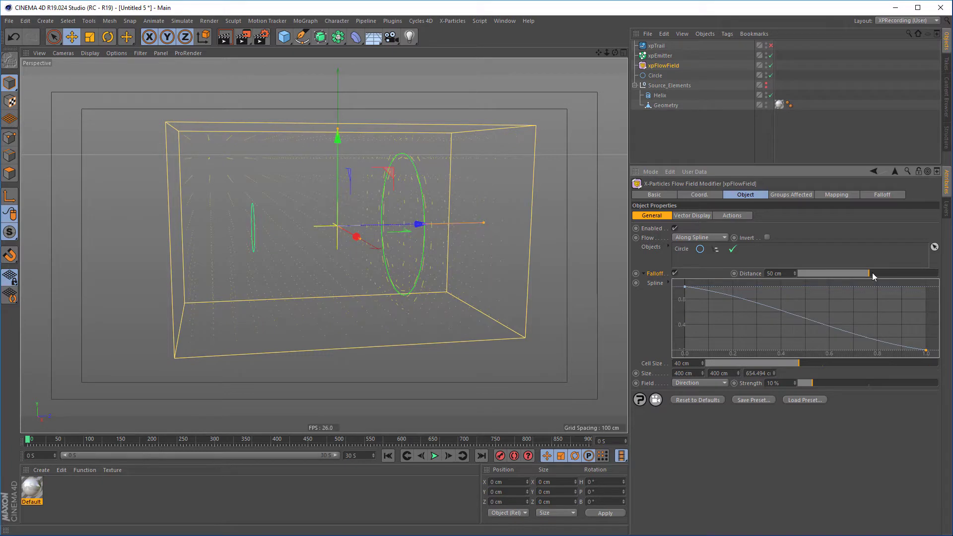
click(435, 457)
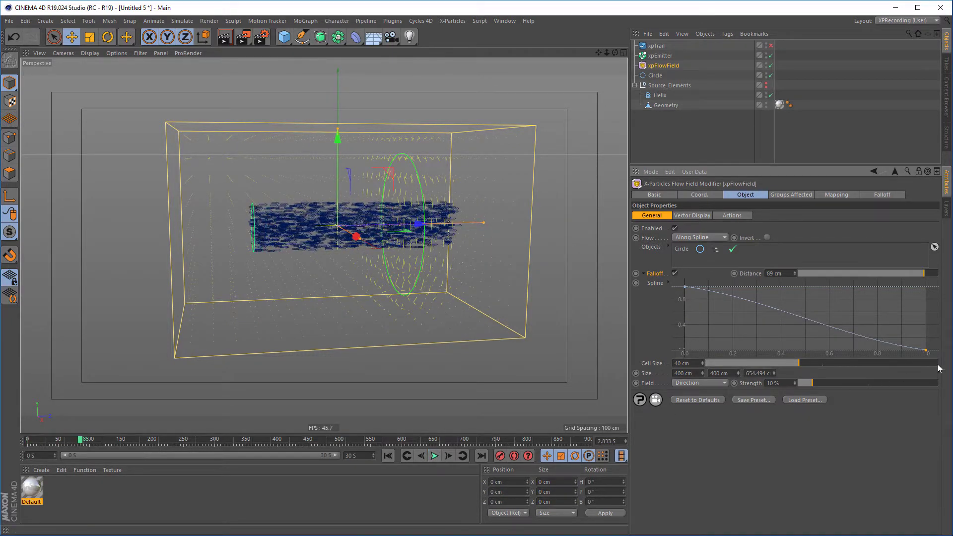
- Flatten the falloff curve at full strength and replay the simulation from the start
drag(927, 352, 927, 287)
click(387, 456)
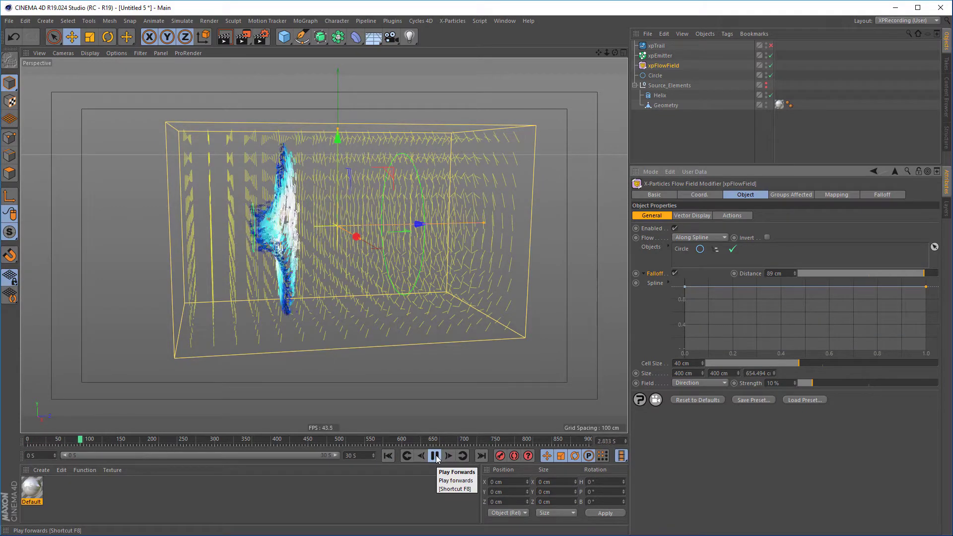
click(435, 456)
mouse_move(365, 344)
alt+mouse_down()
mouse_move(435, 338)
mouse_move(348, 346)
alt+mouse_up()
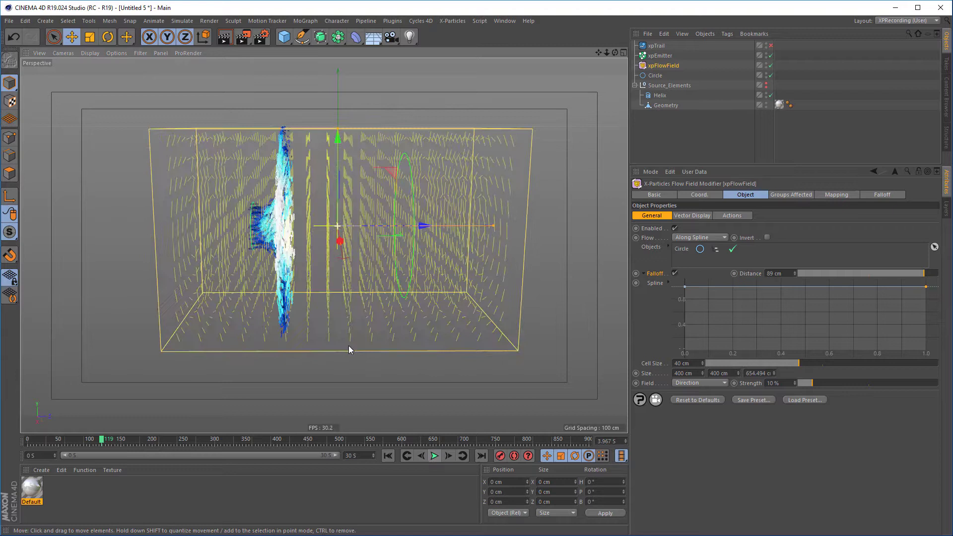
- Lower the falloff curve's end to about 0.3 with a falloff distance of 100 cm, and play the simulation
drag(927, 287, 932, 335)
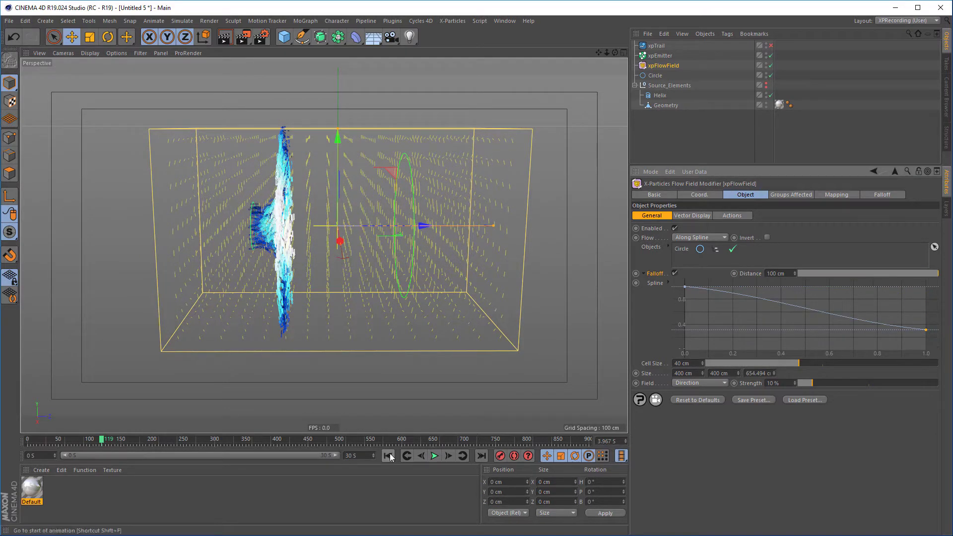
click(436, 457)
- Take the Helix out of Source_Elements, add it to the flow field's objects beside the Circle, and replay the simulation
drag(660, 97, 685, 175)
click(658, 65)
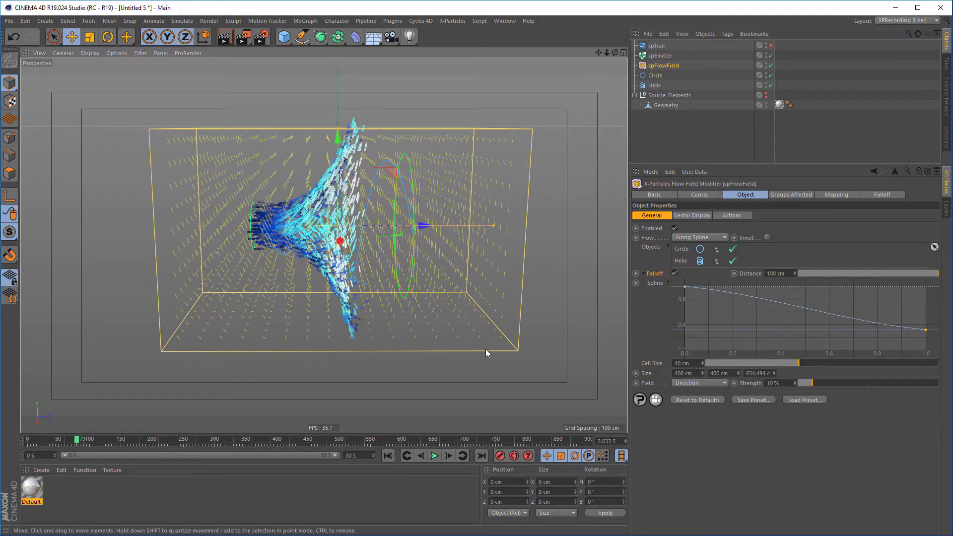
alt+drag(485, 350, 534, 329)
click(388, 456)
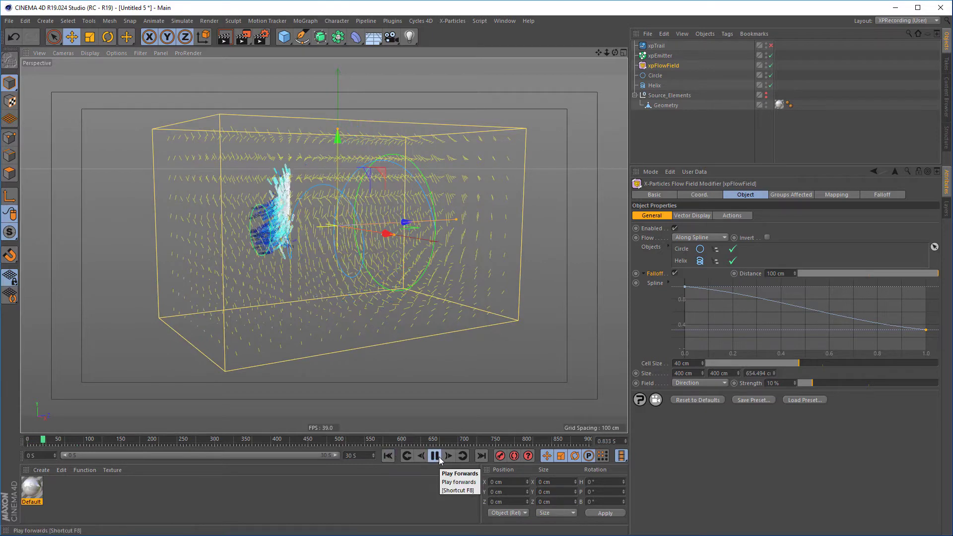
click(439, 457)
alt+drag(438, 373, 423, 368)
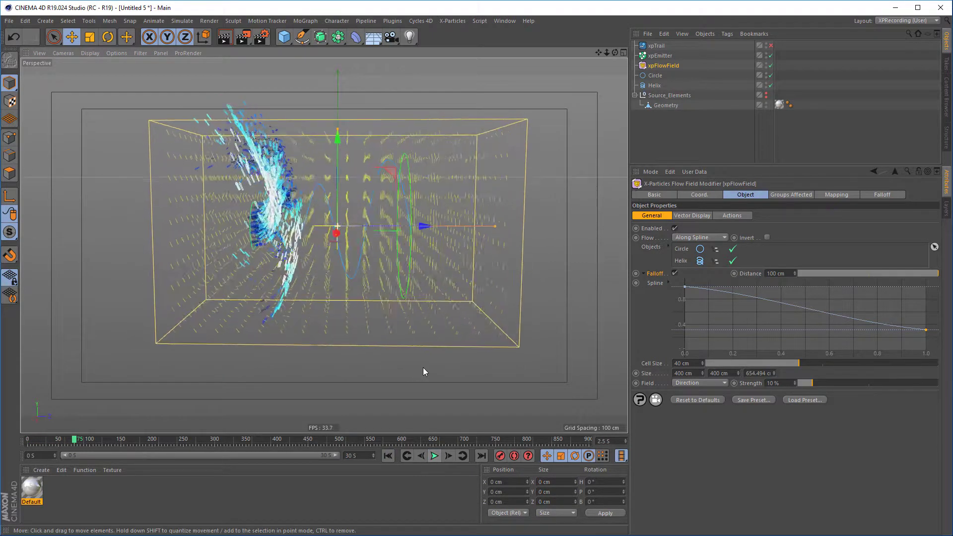
- Add an xpAttractor motion modifier and replay the simulation from the start
click(451, 21)
mouse_move(472, 123)
mouse_move(520, 126)
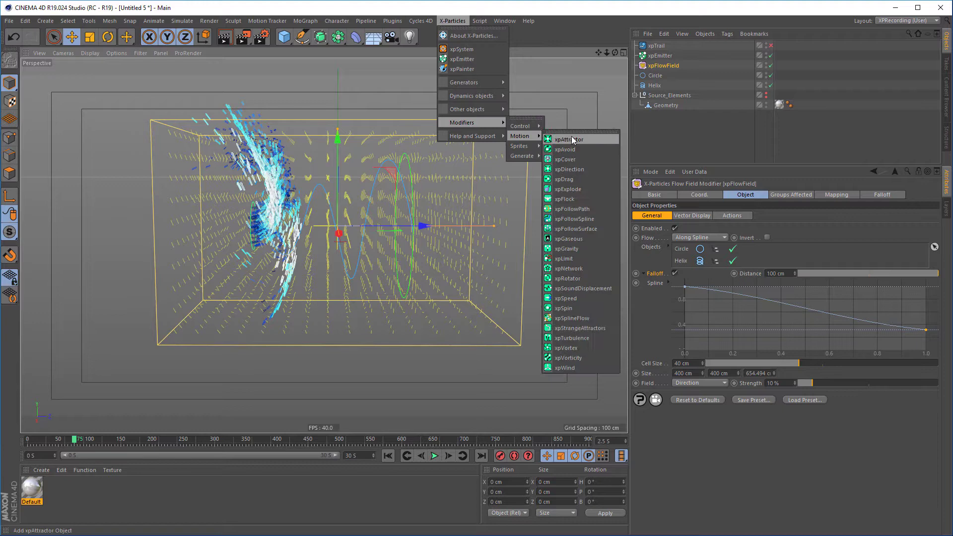
click(571, 136)
click(388, 456)
click(434, 456)
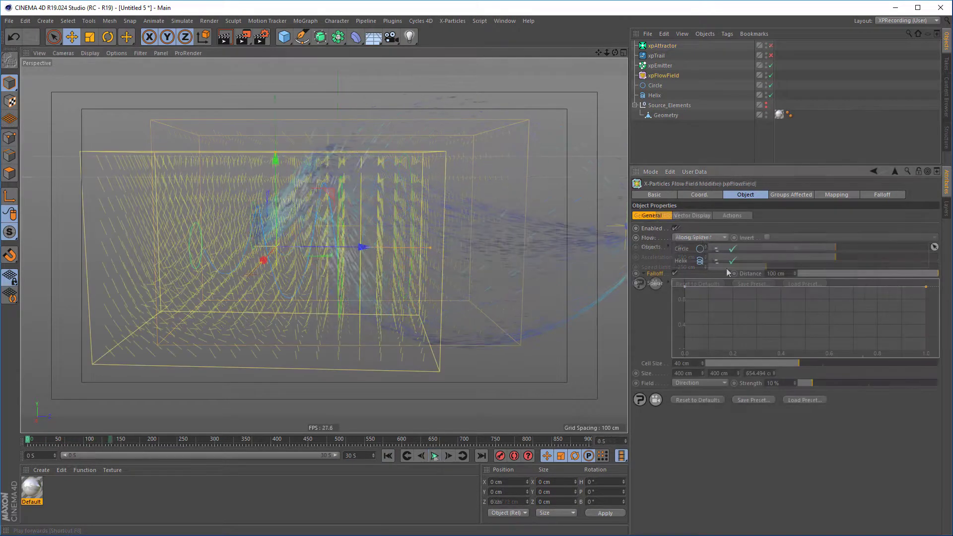
- Set the flow type to To Spline and move the Circle along Z to about -105 cm while the simulation plays
click(702, 238)
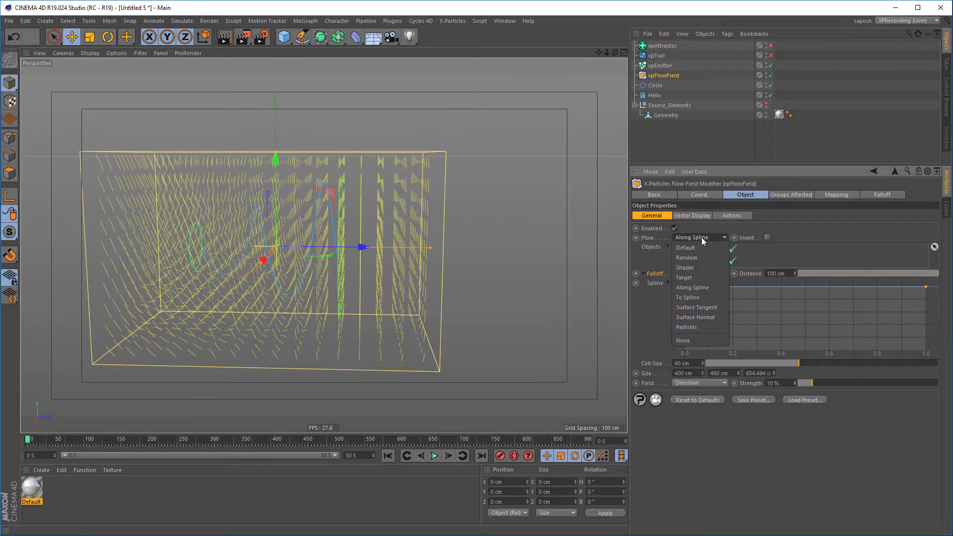
click(705, 296)
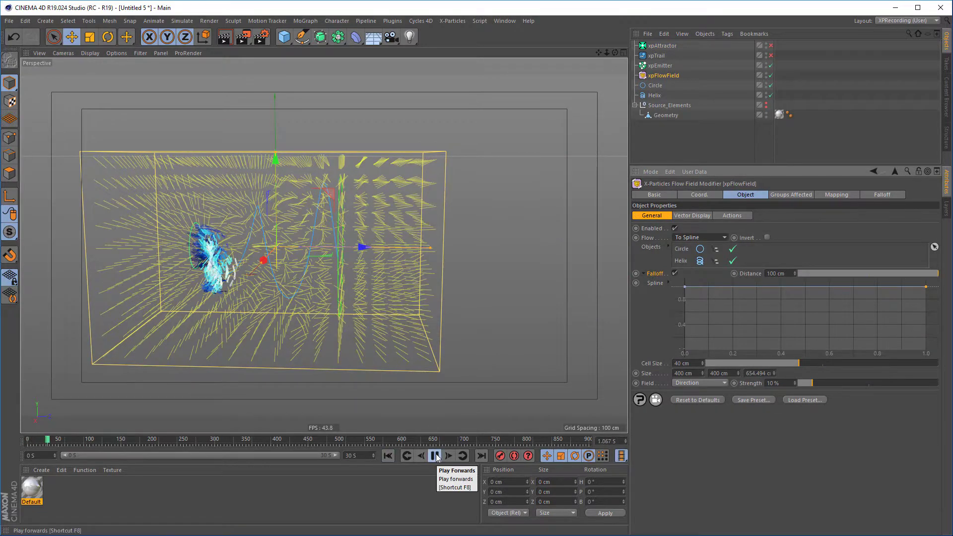
click(656, 85)
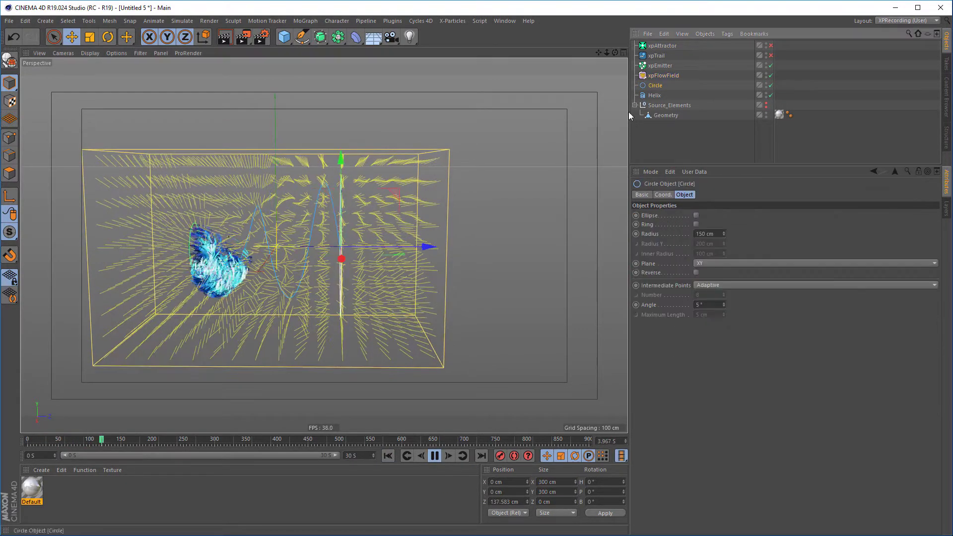
drag(412, 247, 311, 247)
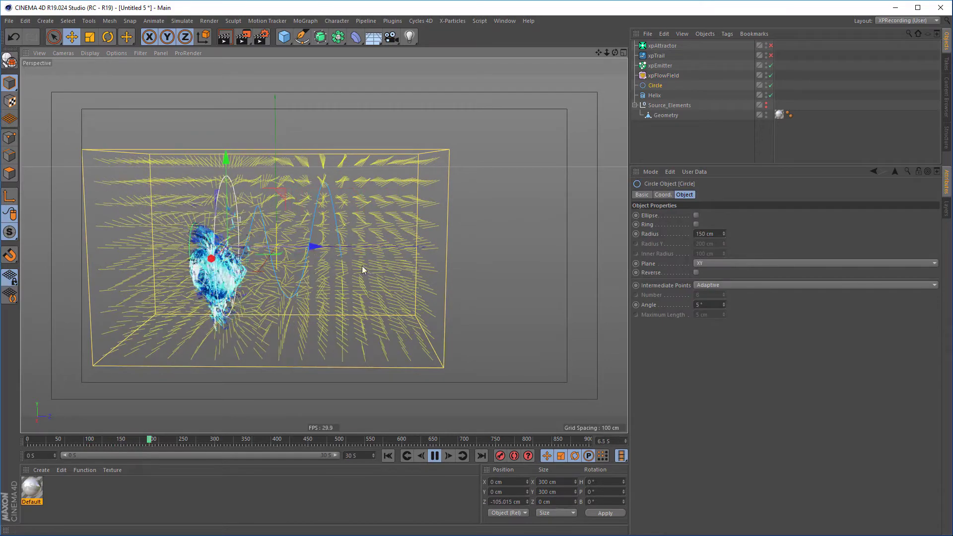
alt+drag(362, 266, 374, 288)
- Rotate the Helix to about H 9°, P -51°, B 191°
click(653, 95)
key(r)
drag(385, 224, 383, 272)
alt+drag(273, 298, 332, 298)
- Replay the simulation from the start and examine the particles flowing to the rotated Helix and Circle from several angles
click(388, 456)
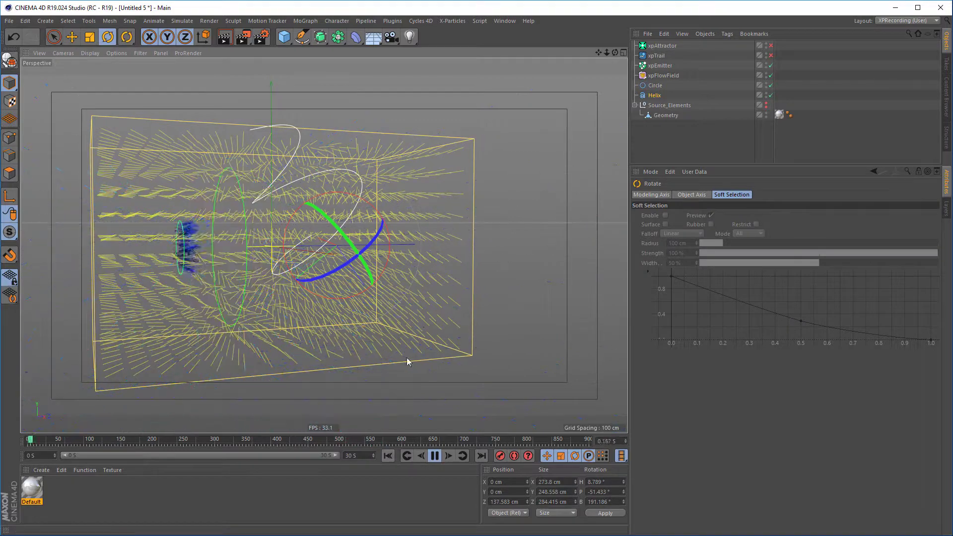
alt+drag(408, 358, 425, 329)
alt+middle_drag(425, 329, 431, 315)
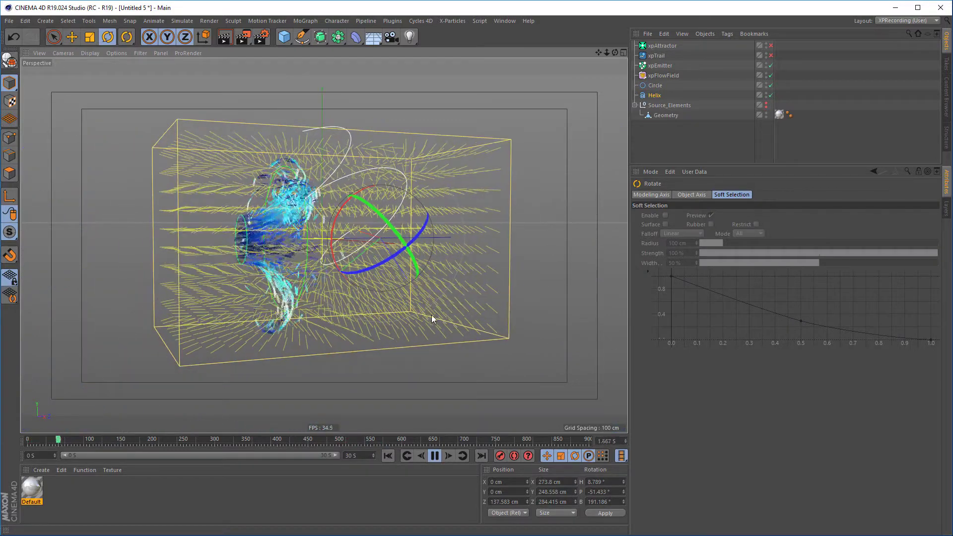
click(433, 456)
alt+drag(483, 325, 638, 287)
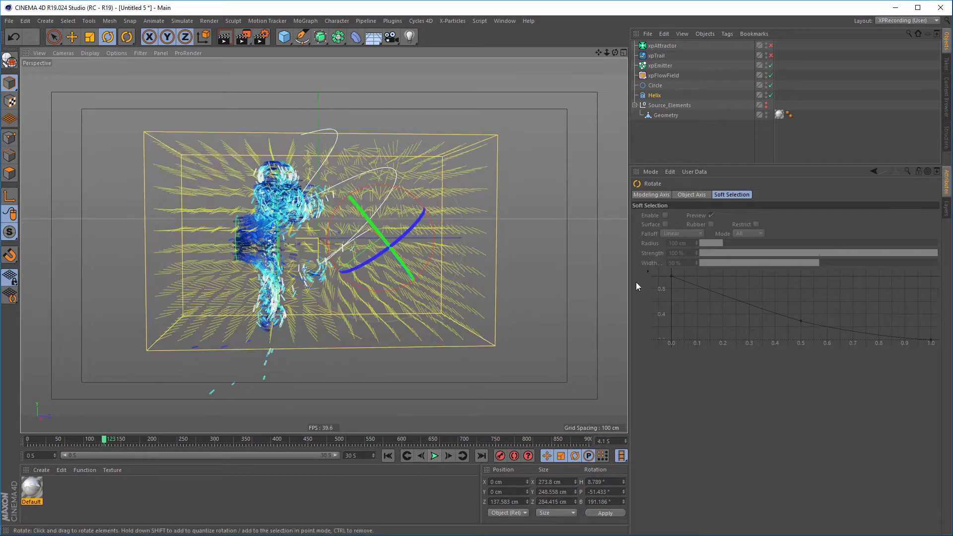
- Clear the flow field's object list and rewind the animation to the start
click(660, 76)
key(Delete)
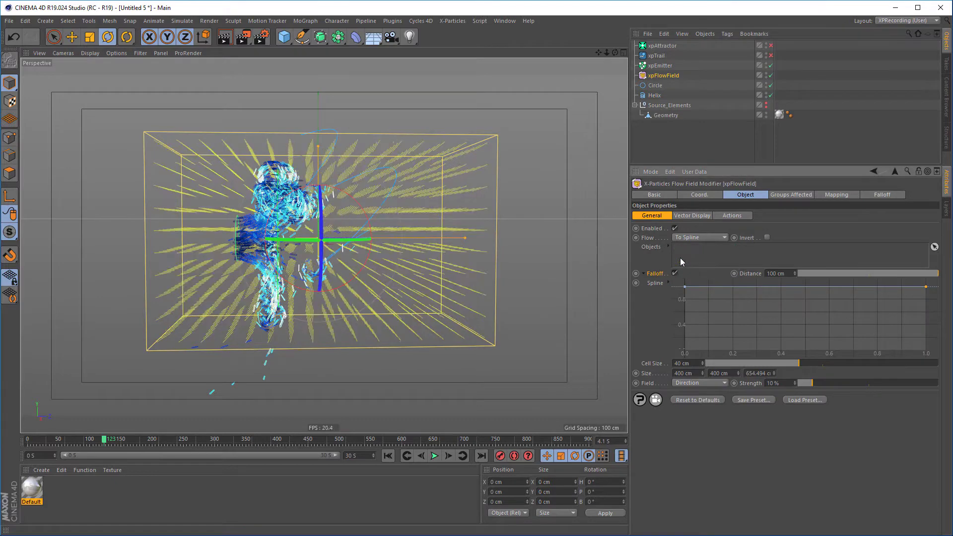
click(390, 456)
- Put the Circle and Helix back into Source_Elements and take the Geometry object out of it
click(655, 86)
shift+click(654, 96)
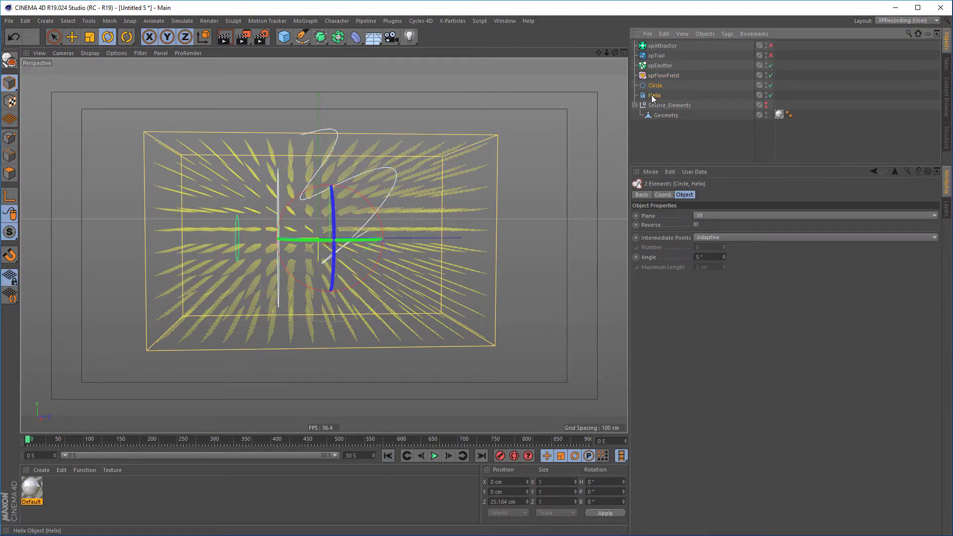
drag(662, 116, 660, 80)
- Set the flow field's flow type to Surface Tangent and add Geometry to its objects
click(660, 76)
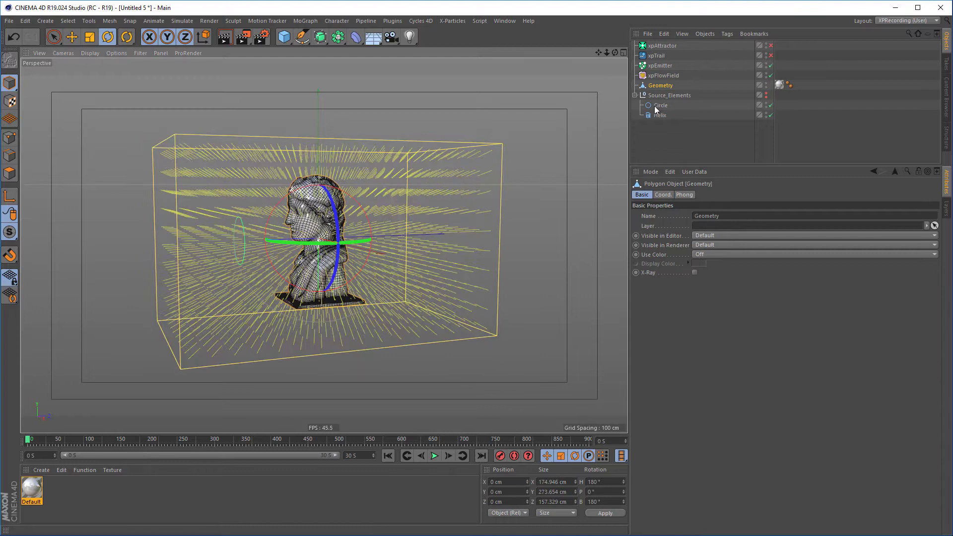
click(706, 237)
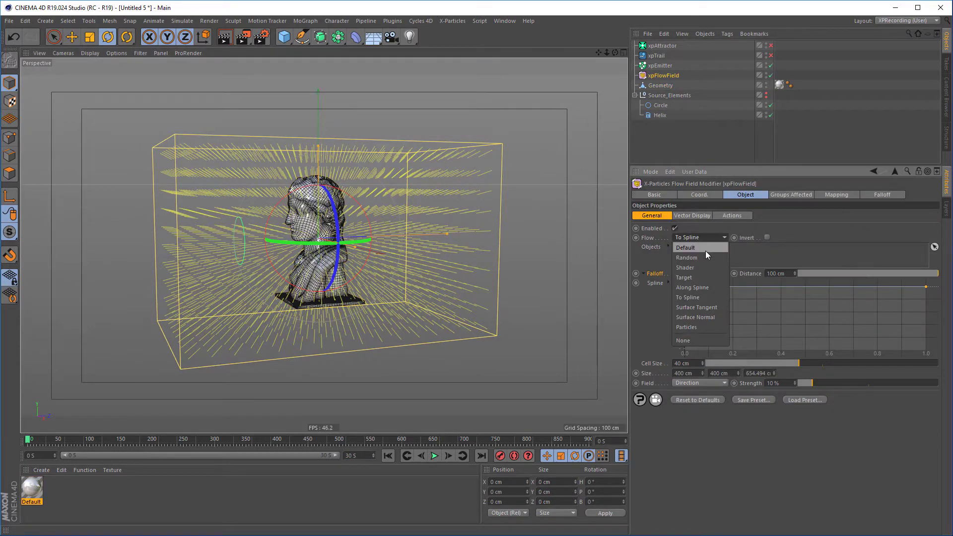
click(716, 305)
drag(660, 85, 677, 135)
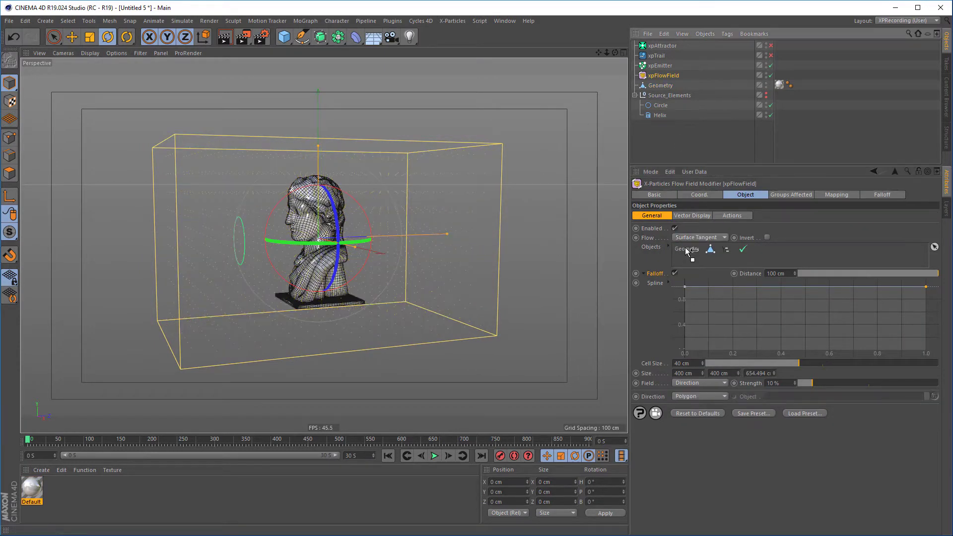
- Lower the falloff curve's end to zero, set the falloff distance to 80 cm, and play the simulation around the bust
drag(926, 287, 927, 350)
alt+drag(338, 331, 358, 306)
click(911, 274)
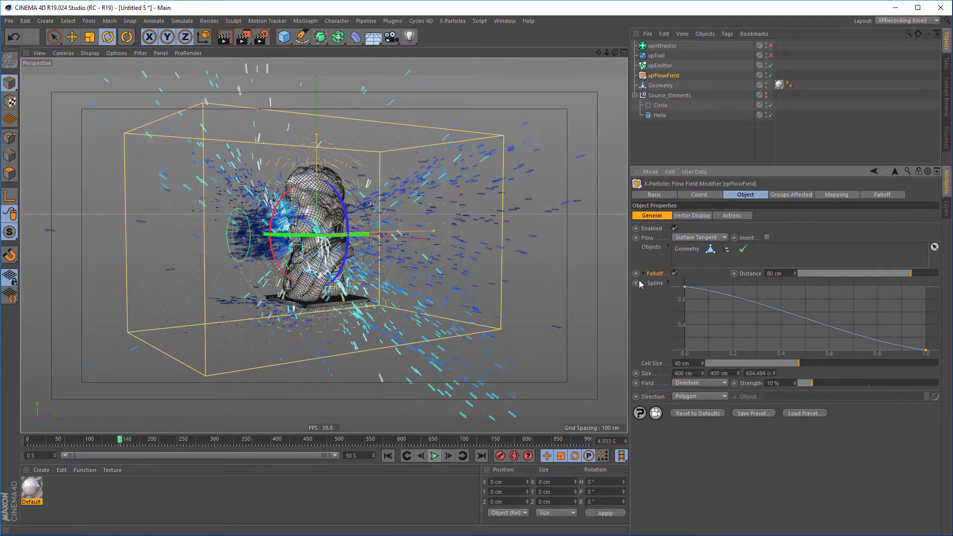
- Set the flow type to Surface Normal and replay the simulation from the start
click(711, 238)
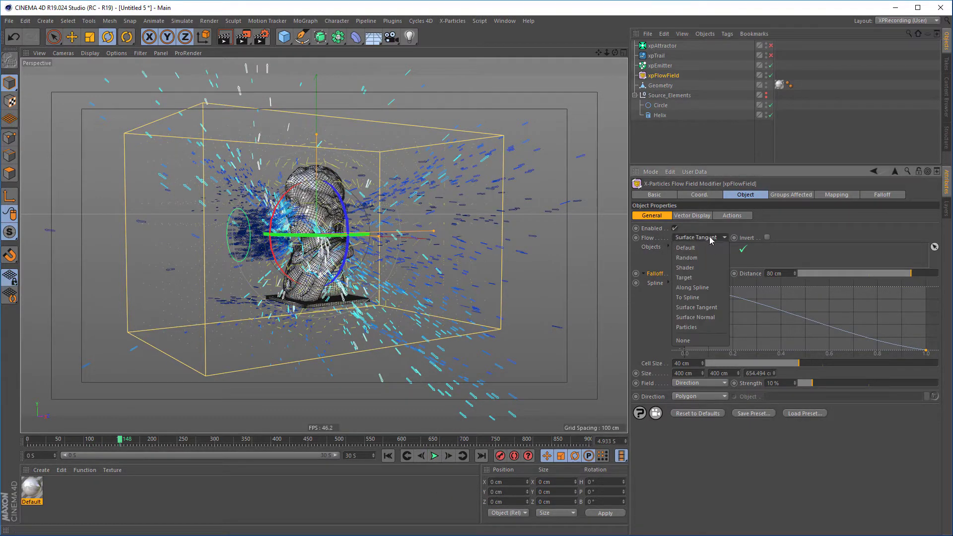
click(709, 317)
click(388, 456)
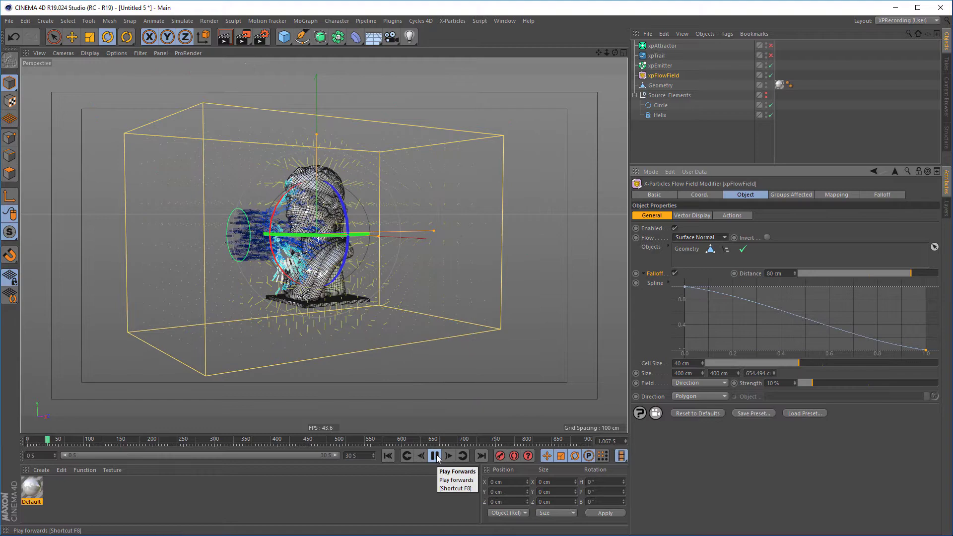
click(436, 456)
alt+drag(415, 336, 394, 311)
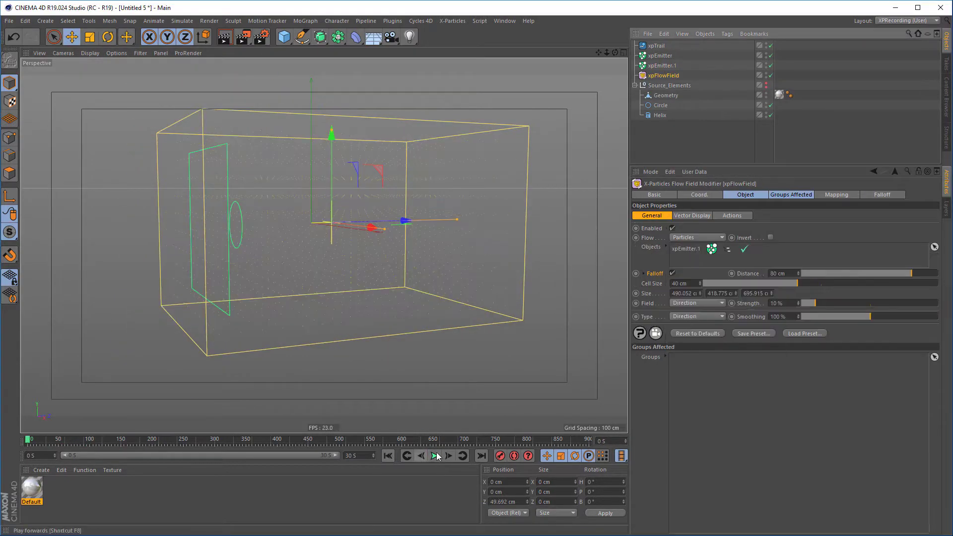
- Play the simulation of the flow field driven by xpEmitter.1 and add an xpTurbulence modifier
click(436, 456)
click(453, 21)
click(476, 132)
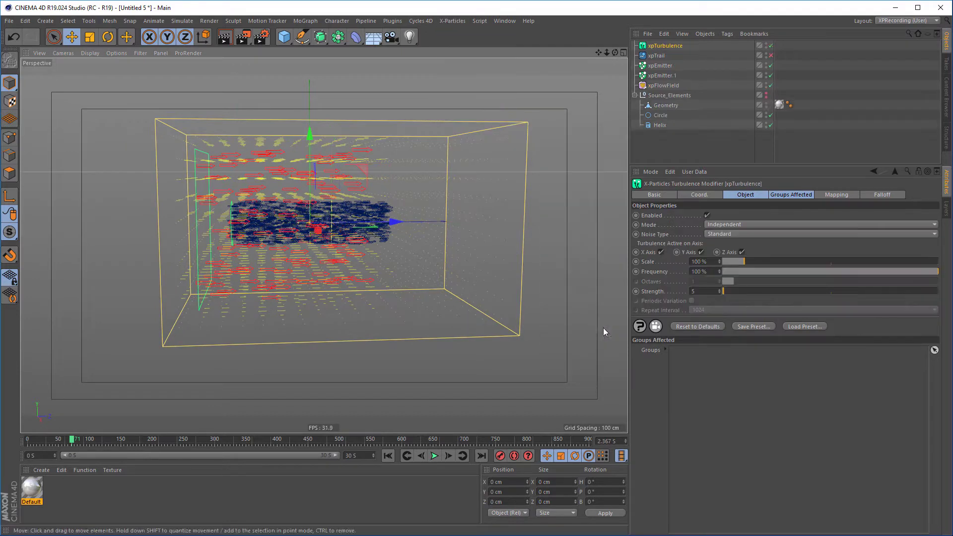
- Collapse Source_Elements and exclude xpTurbulence from the modifiers affecting xpEmitter
click(635, 96)
click(660, 65)
click(693, 203)
drag(665, 46, 747, 260)
- Move xpEmitter.1 forward along Z and xpEmitter back to about -269 cm, and replay the simulation from the start
click(663, 85)
click(388, 456)
click(662, 76)
drag(298, 223, 322, 224)
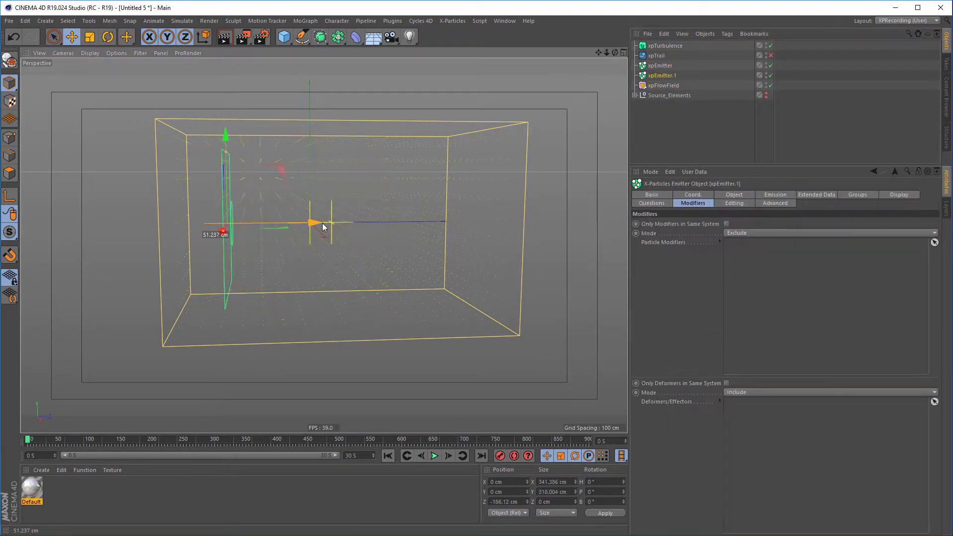
click(660, 66)
click(434, 456)
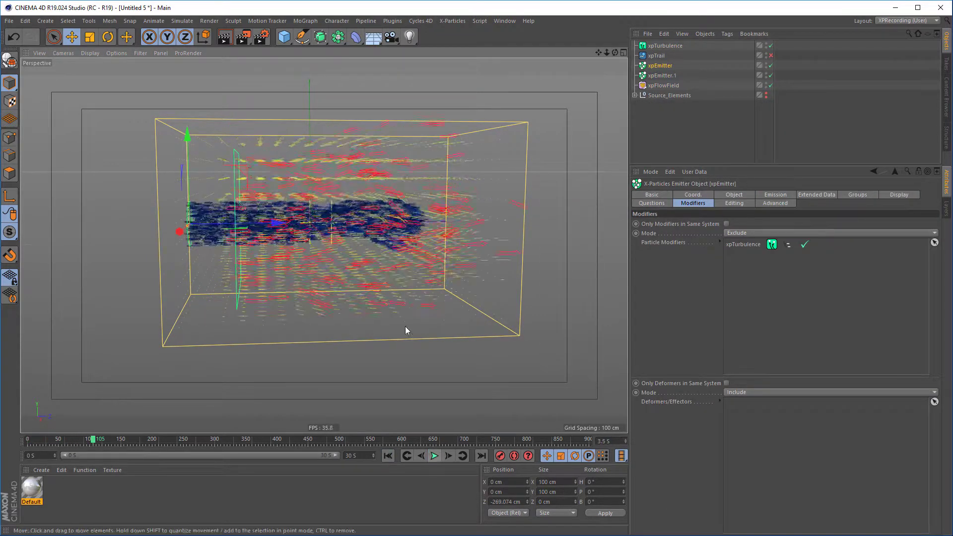
- Set the xpFlowField field to Velocity with a speed of 106 cm and replay the simulation from the start
alt+drag(406, 331, 400, 310)
click(664, 85)
click(697, 303)
click(691, 322)
drag(824, 304, 815, 304)
click(388, 455)
click(435, 456)
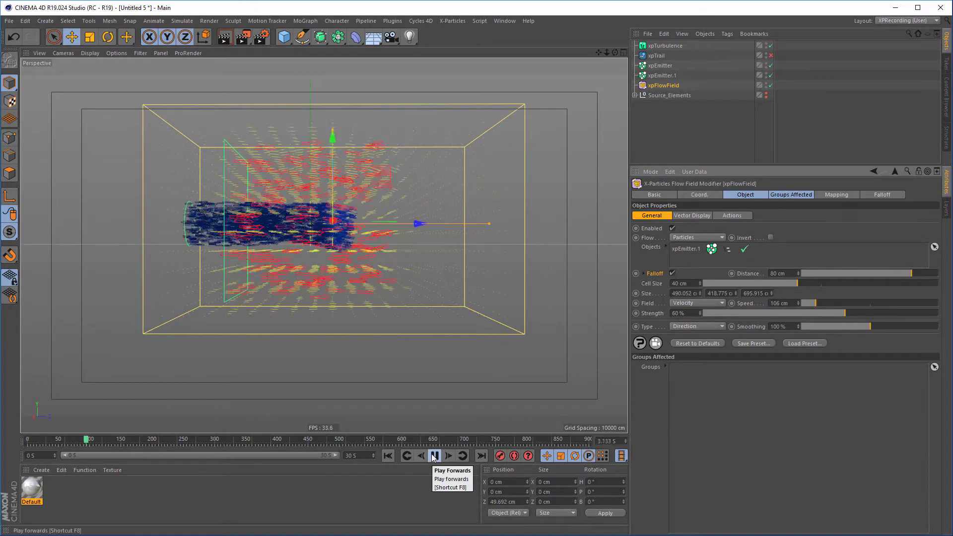
- Adjust the xpTurbulence modifier's settings and replay the simulation from the start
click(666, 45)
click(732, 291)
click(388, 455)
click(434, 456)
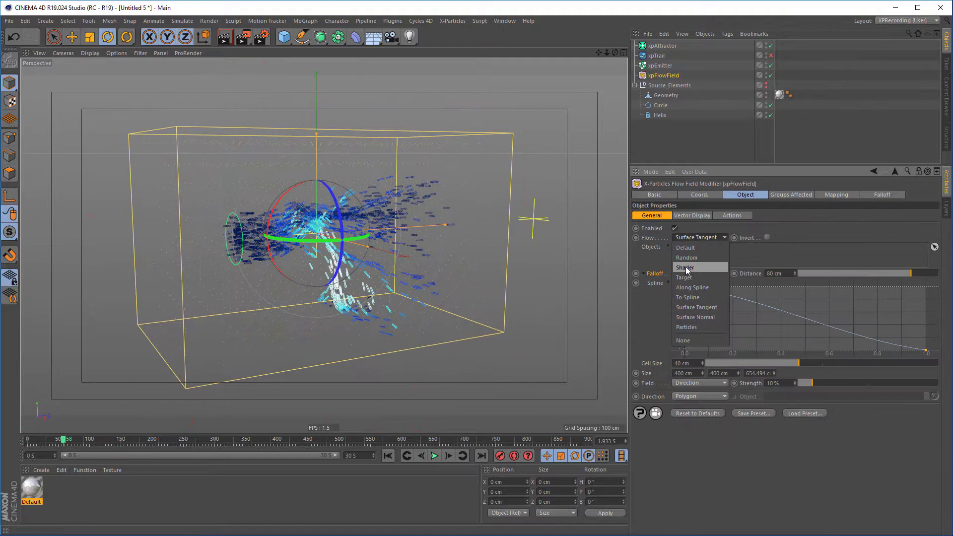
- Set the xpFlowField flow type to Shader with a Noise shader and play the simulation from the start
click(686, 268)
click(399, 457)
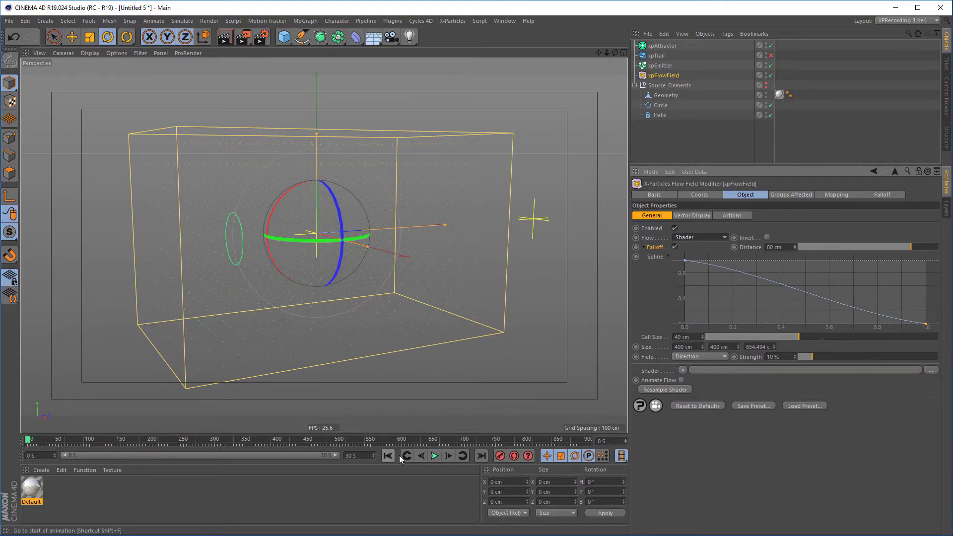
click(683, 369)
click(700, 232)
alt+drag(549, 375, 520, 366)
click(434, 457)
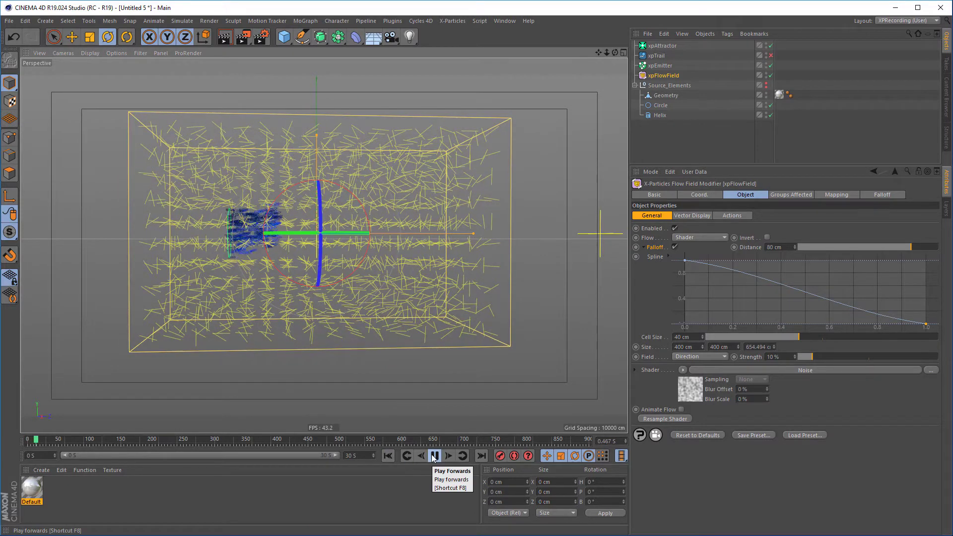
- Disable the xpAttractor modifier and replay the shader-driven simulation from the start
click(772, 45)
click(388, 456)
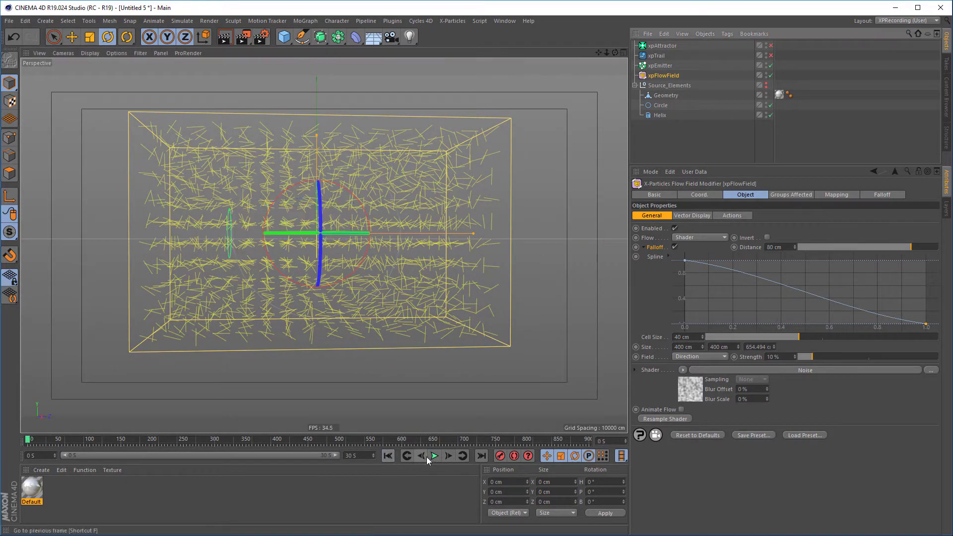
click(434, 456)
mouse_move(436, 341)
alt+mouse_down()
mouse_move(436, 368)
mouse_move(429, 350)
alt+mouse_up()
click(690, 215)
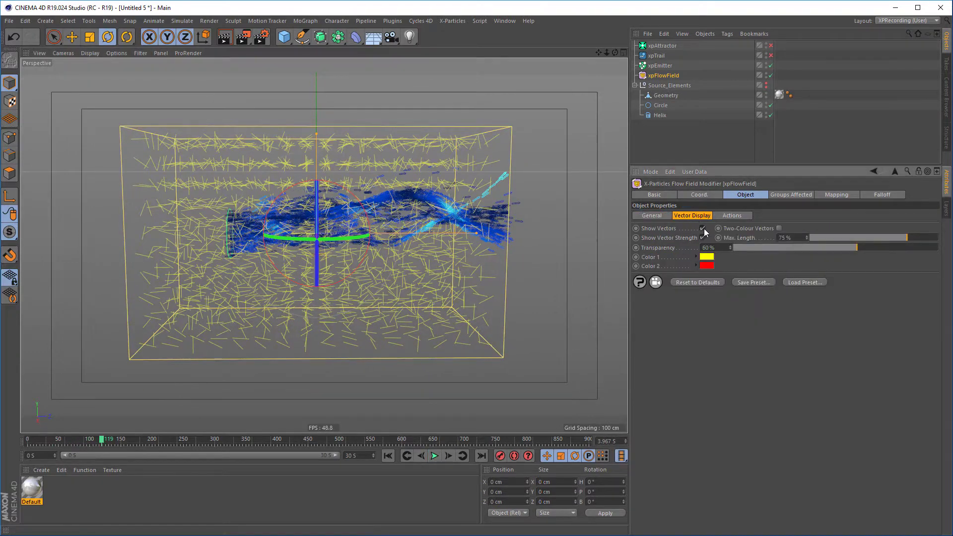
- Set the flow field's Noise shader to Electric noise with a global scale of 264% and an animation speed of 0.5
click(651, 216)
click(702, 380)
click(740, 304)
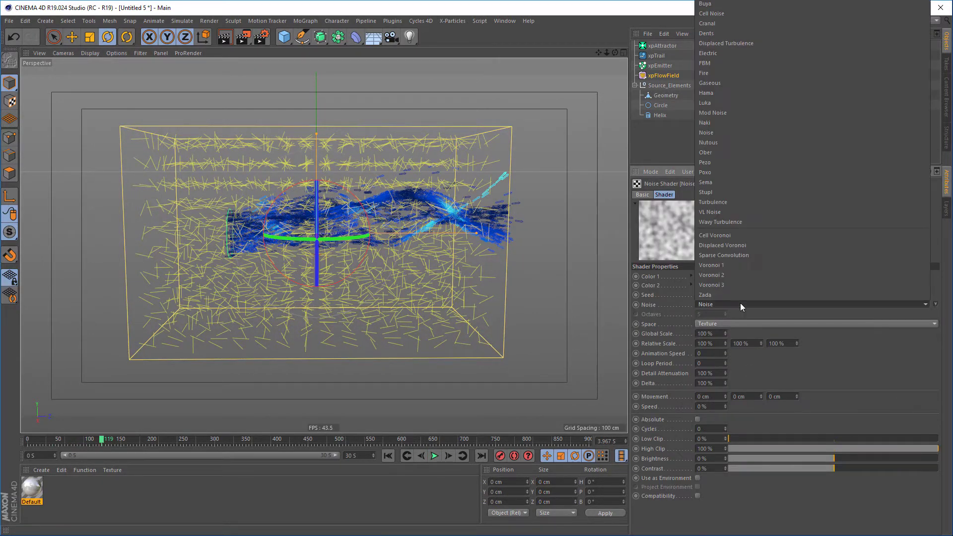
click(759, 74)
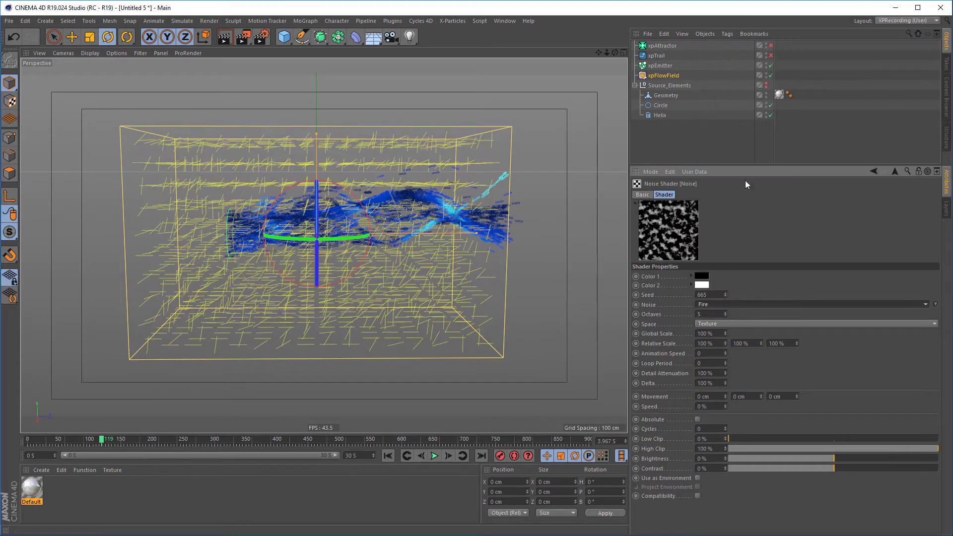
click(734, 305)
click(743, 56)
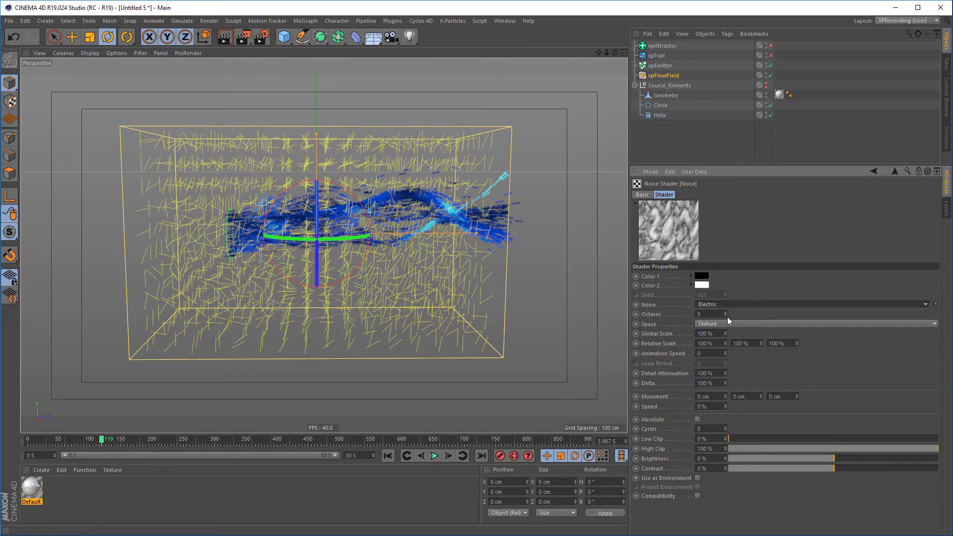
drag(725, 333, 725, 252)
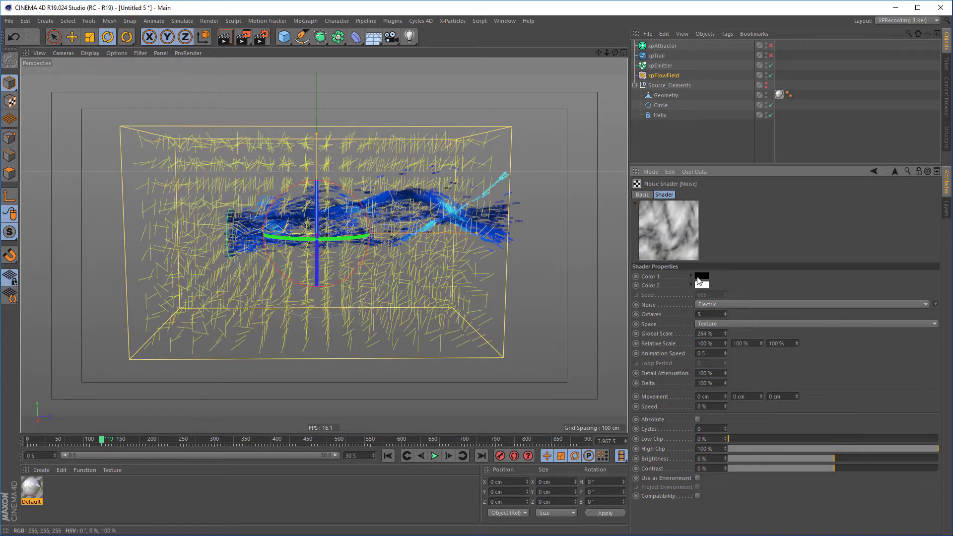
- Enable Animate Flow on xpFlowField and replay the simulation from the start
click(662, 76)
click(681, 410)
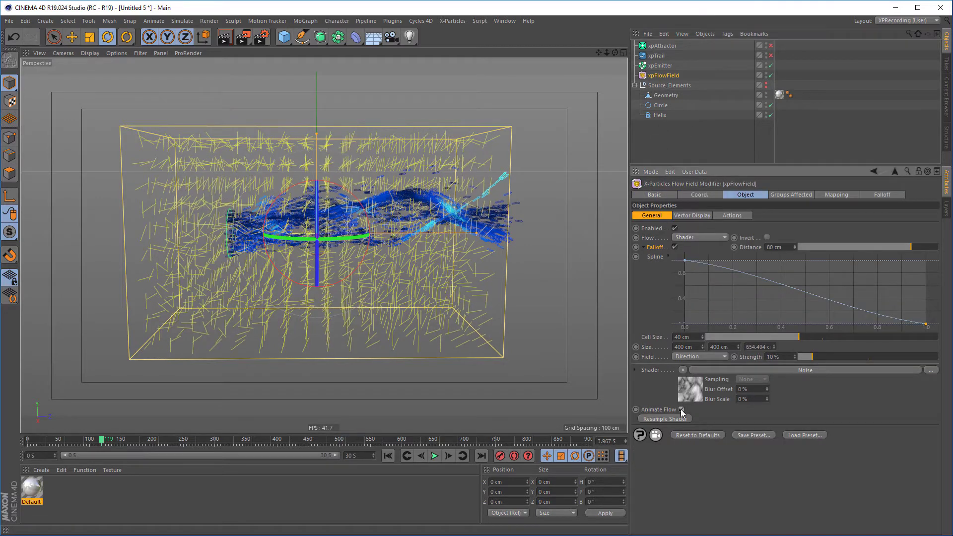
click(388, 456)
click(434, 456)
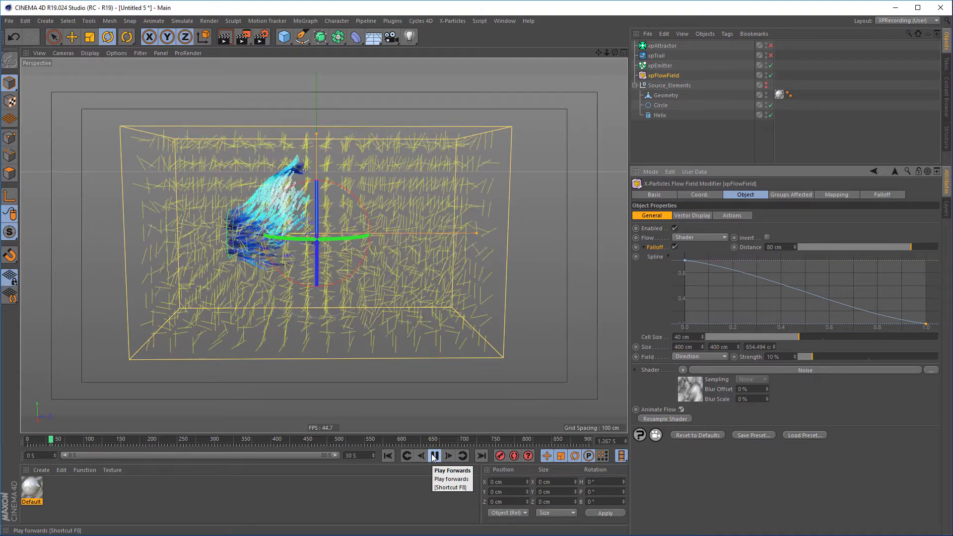
click(434, 456)
- Enlarge the xpFlowField box to about 778 × 631 × 949 cm
click(436, 135)
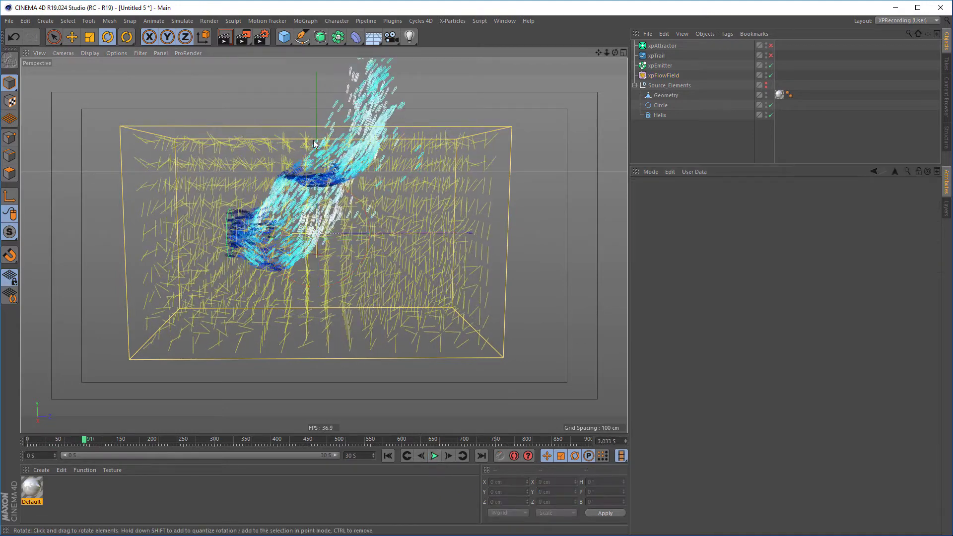
alt+drag(313, 140, 243, 185)
click(665, 76)
drag(319, 128, 326, 76)
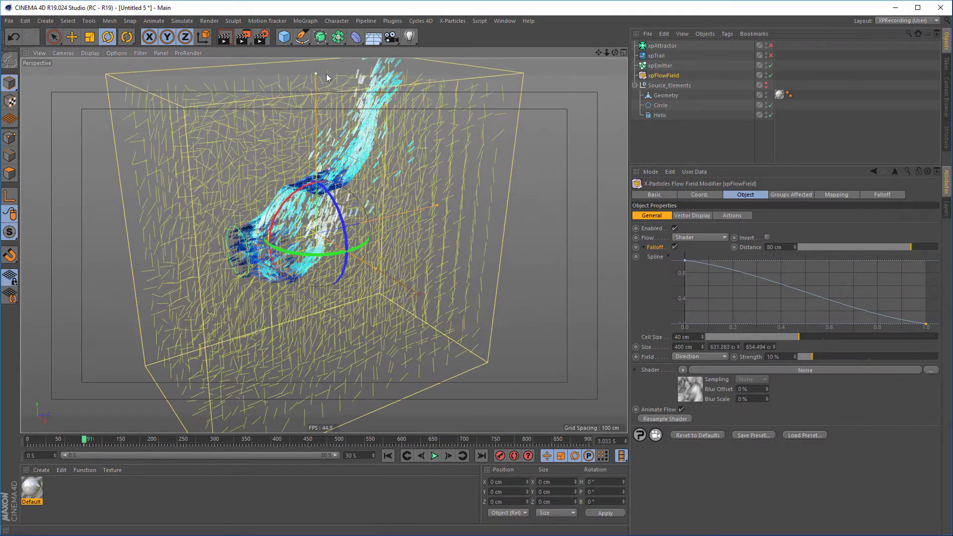
alt+drag(329, 251, 373, 259)
drag(468, 229, 537, 228)
alt+right_drag(465, 253, 406, 247)
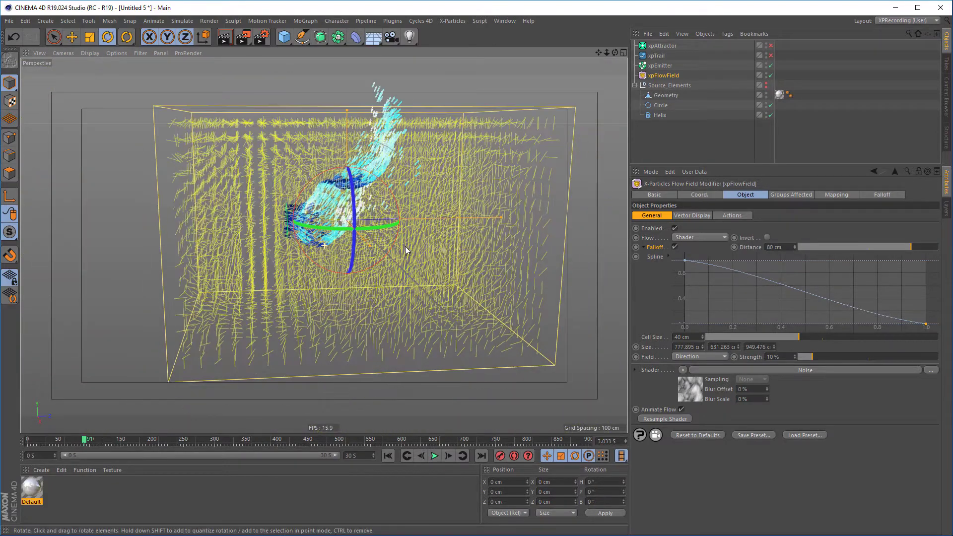
- Hide the vectors of xpFlowField and replay the simulation from the start
click(692, 216)
click(703, 228)
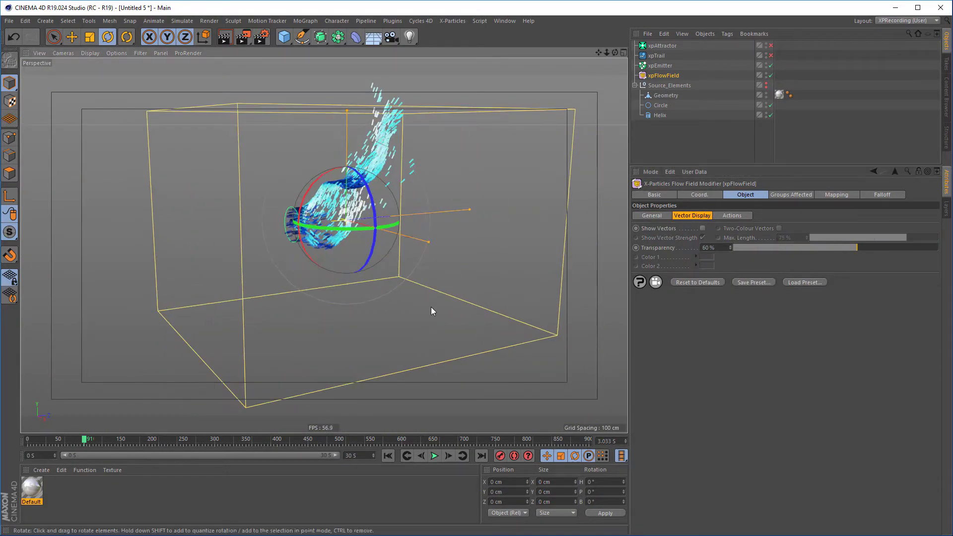
click(388, 456)
click(435, 456)
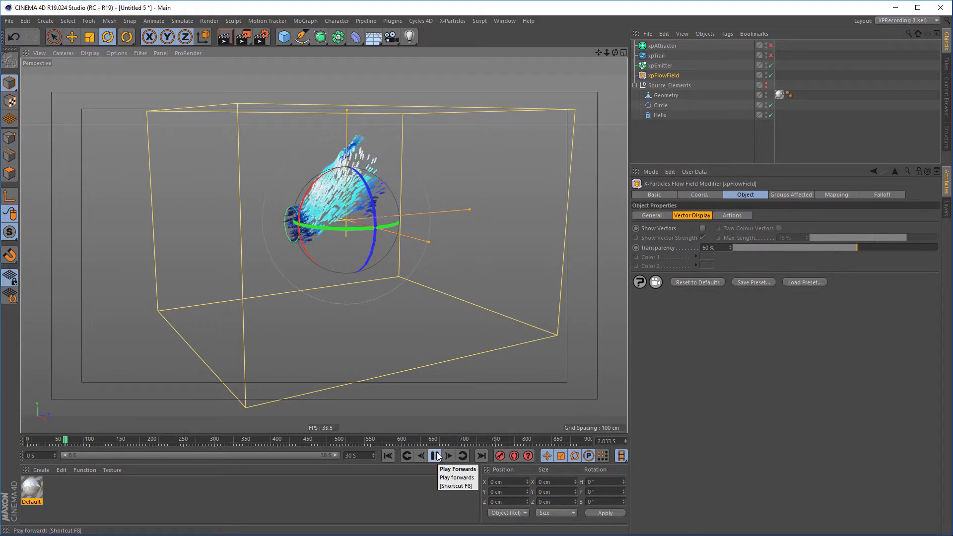
click(435, 456)
- Add a second xpFlowField dynamics object to the scene and hide its vectors
click(458, 20)
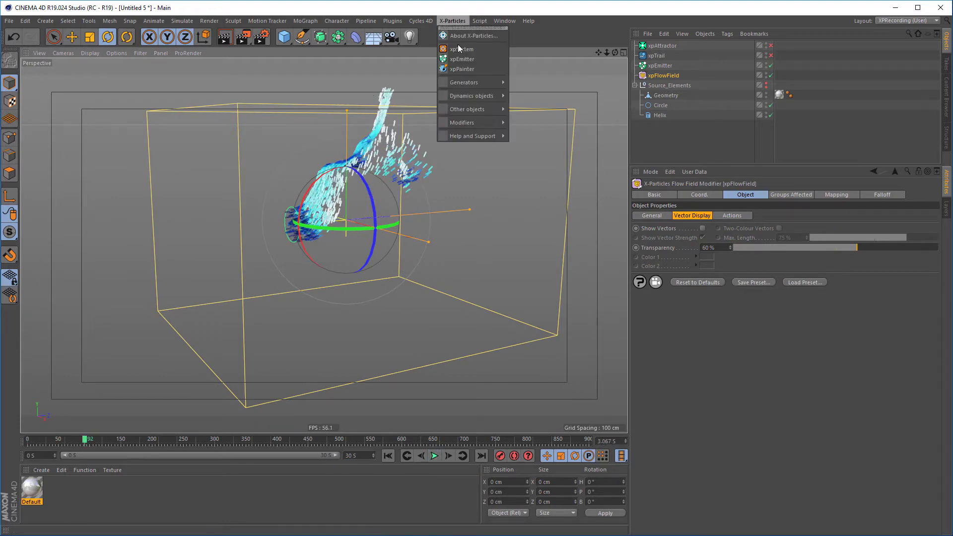
mouse_move(504, 96)
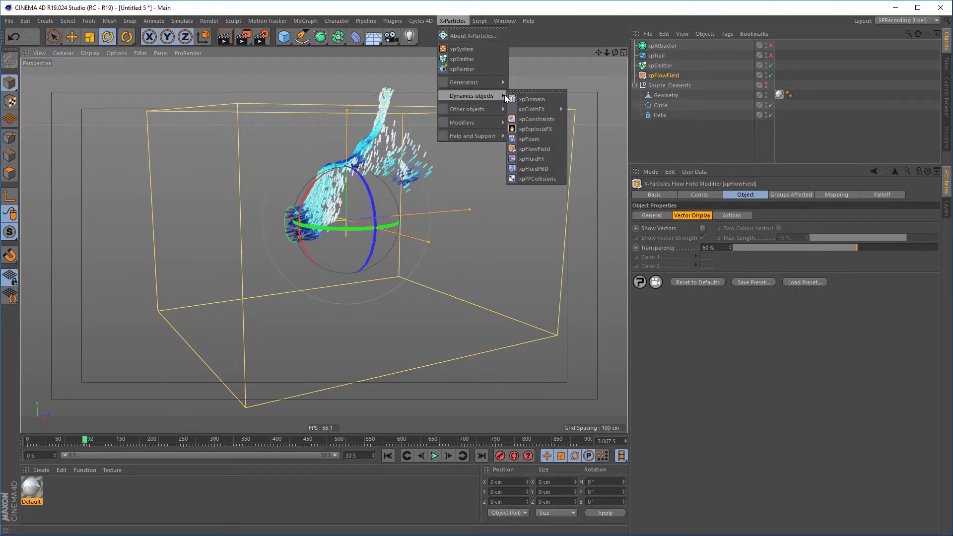
click(529, 148)
click(702, 228)
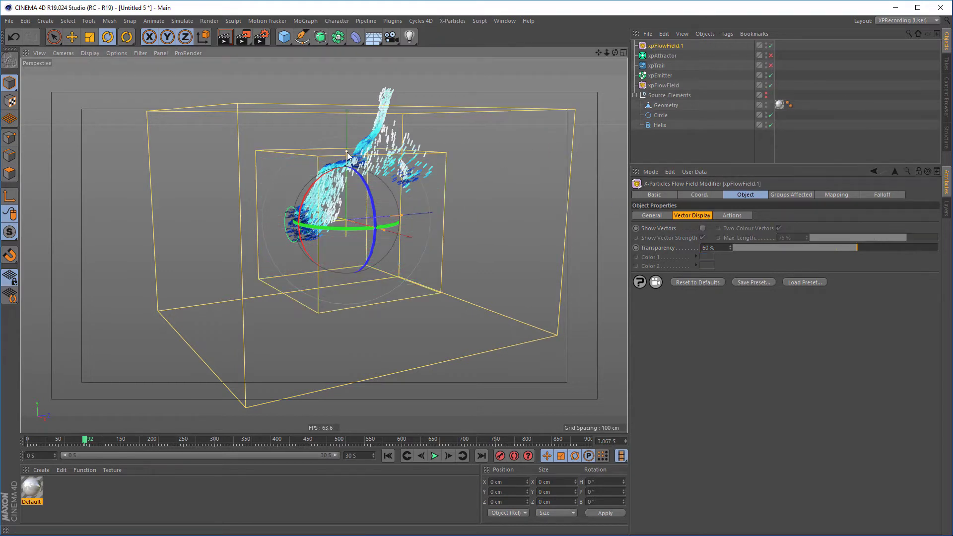
- Resize the second flow field's box to about 564 × 518 × 583 cm
drag(382, 229, 396, 245)
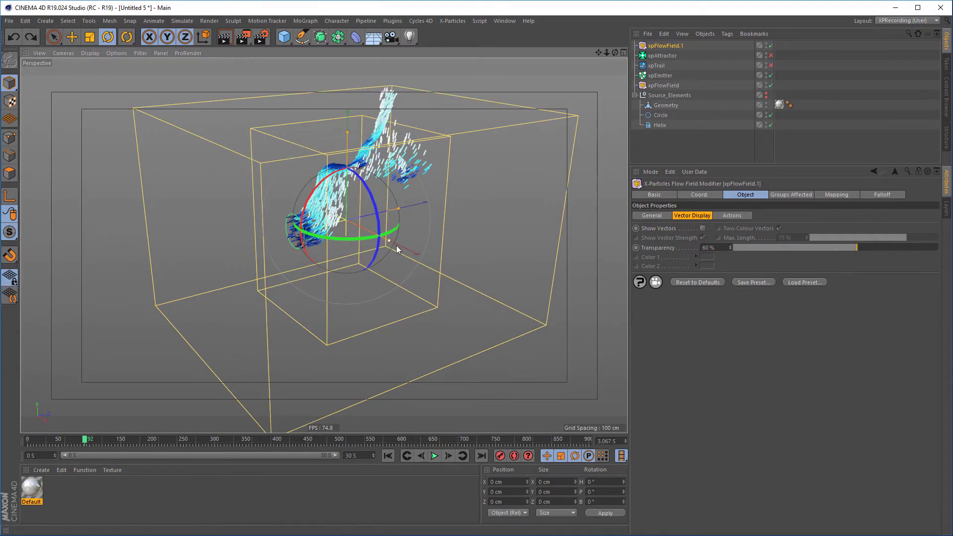
key(ctrl+z)
key(ctrl+z)
key(ctrl+z)
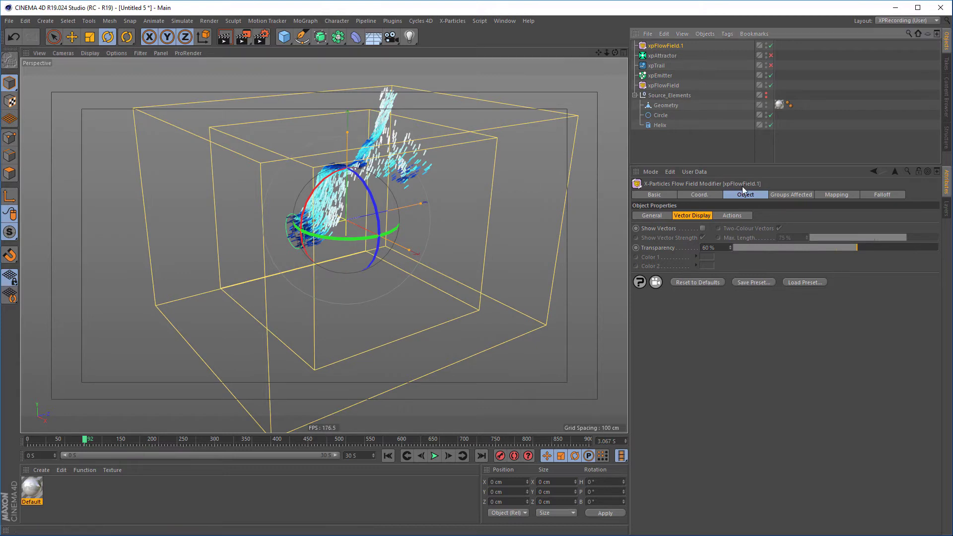
- Set the second flow field's flow type to Along Spline and use the Circle spline as its source object
click(650, 216)
click(702, 238)
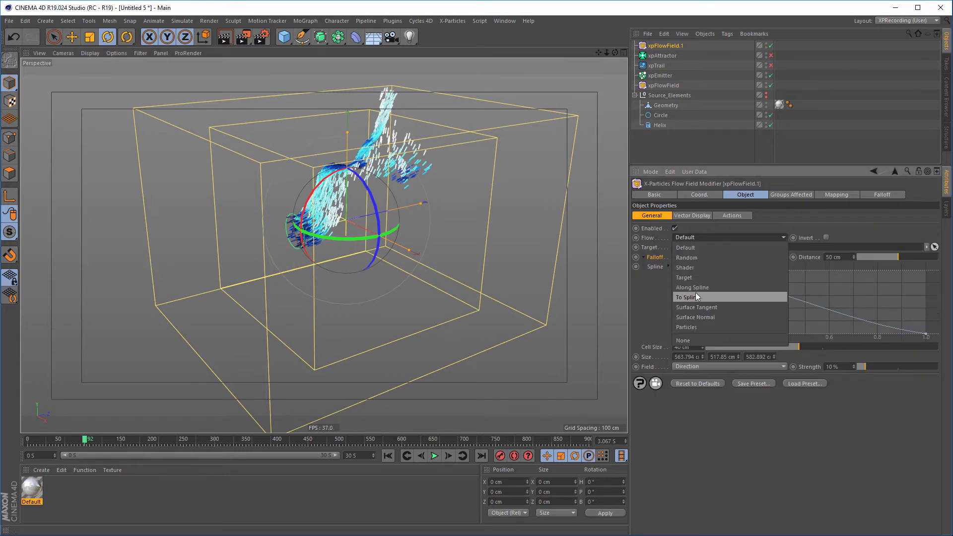
click(696, 292)
click(697, 237)
click(697, 291)
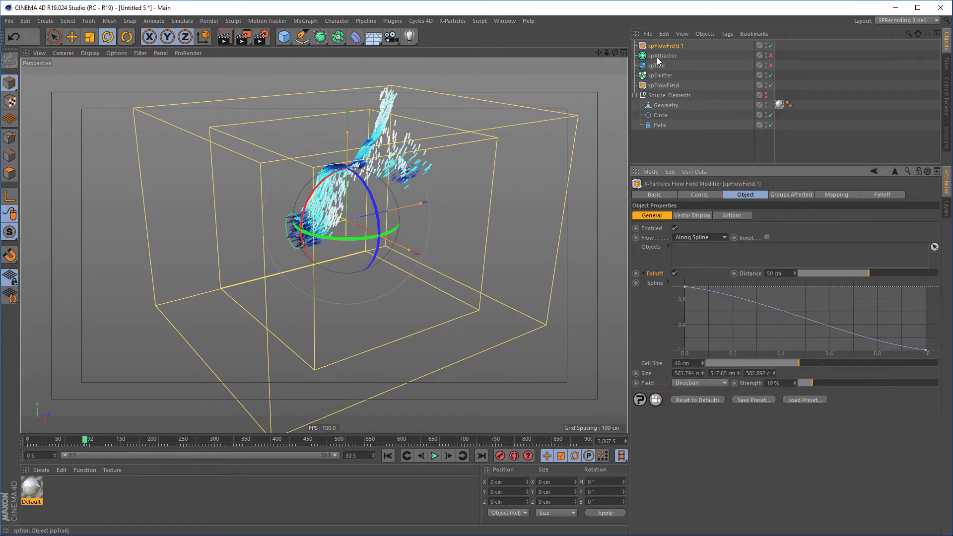
click(662, 116)
- Flatten the second flow field's falloff curve to full strength along its length and replay the simulation
drag(927, 350, 934, 299)
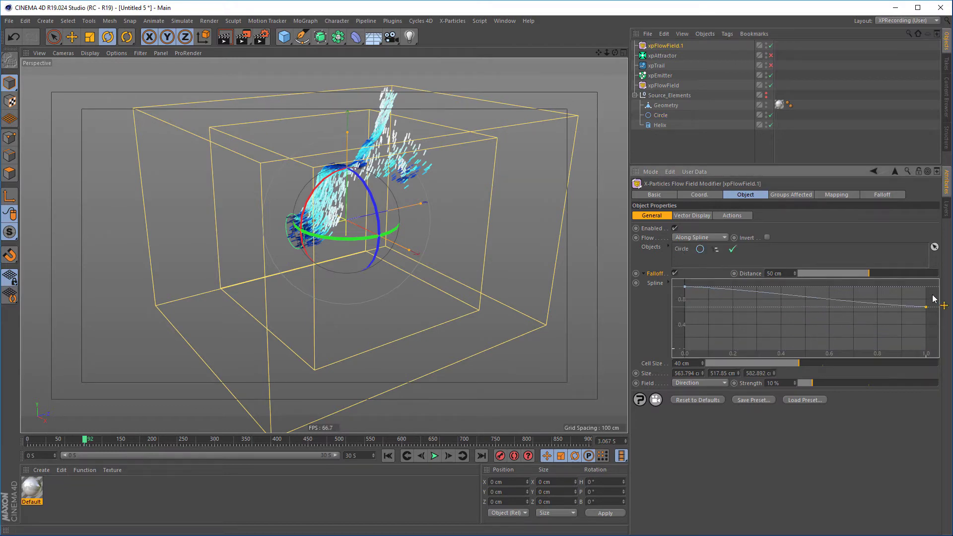
click(388, 456)
click(435, 456)
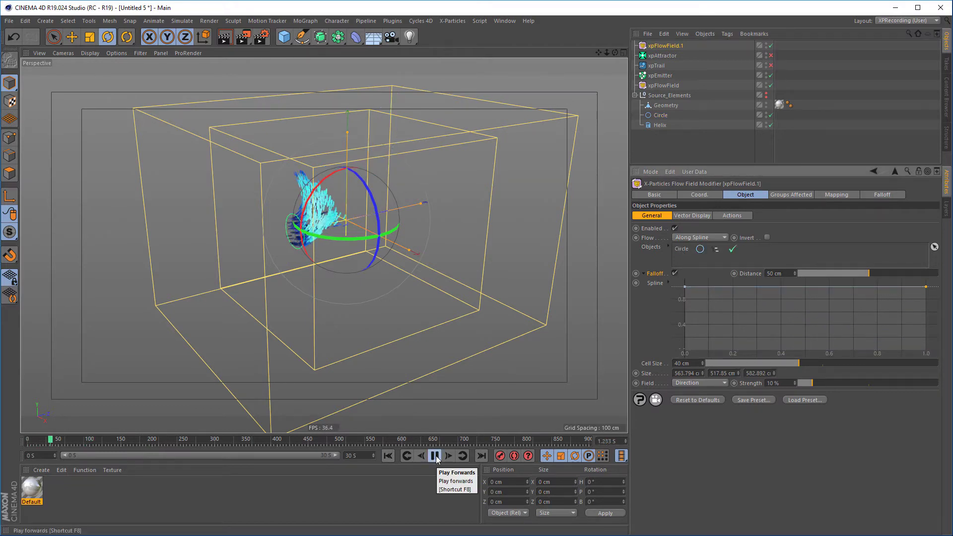
click(435, 456)
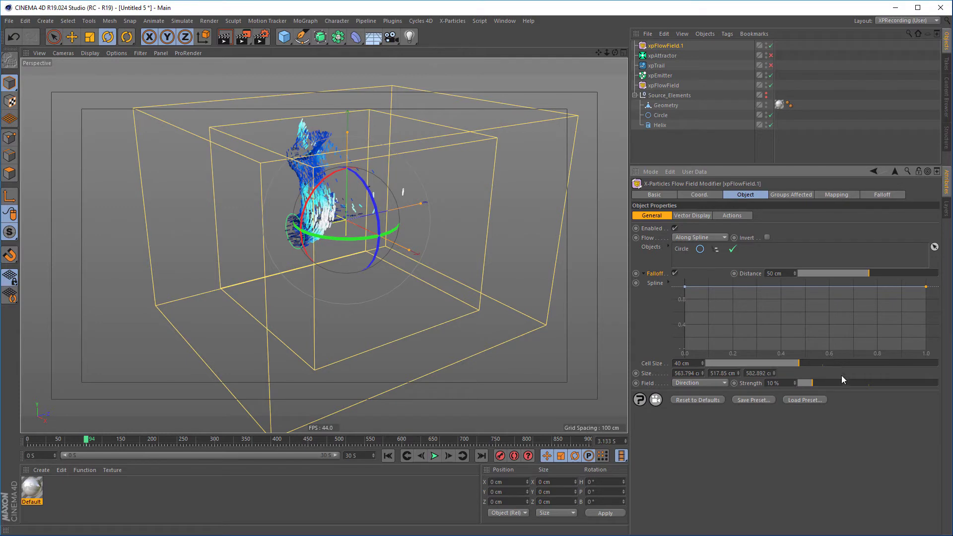
- Set the second flow field's field to Velocity with a strength of 37% and replay the simulation, viewing it from the side
click(687, 404)
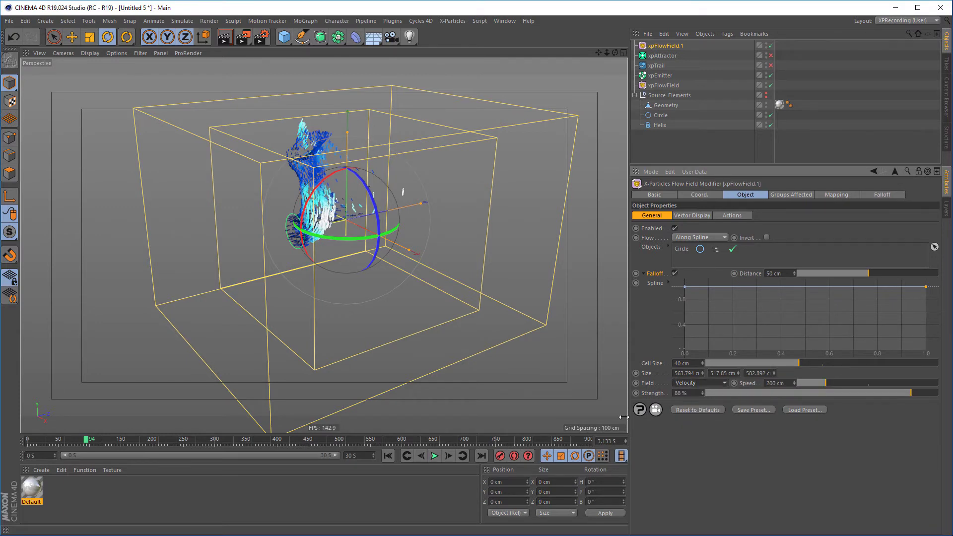
click(387, 455)
click(435, 456)
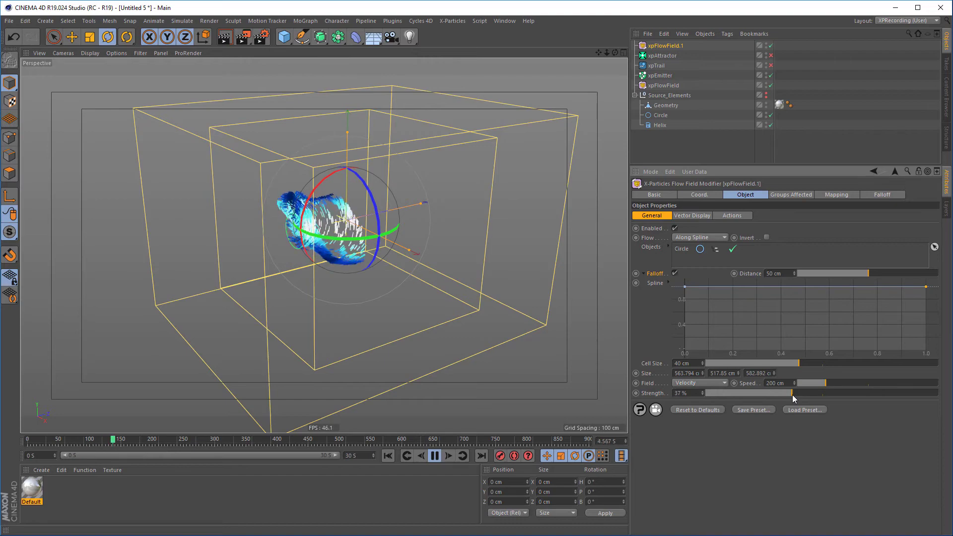
alt+drag(463, 287, 380, 242)
alt+right_drag(379, 242, 509, 266)
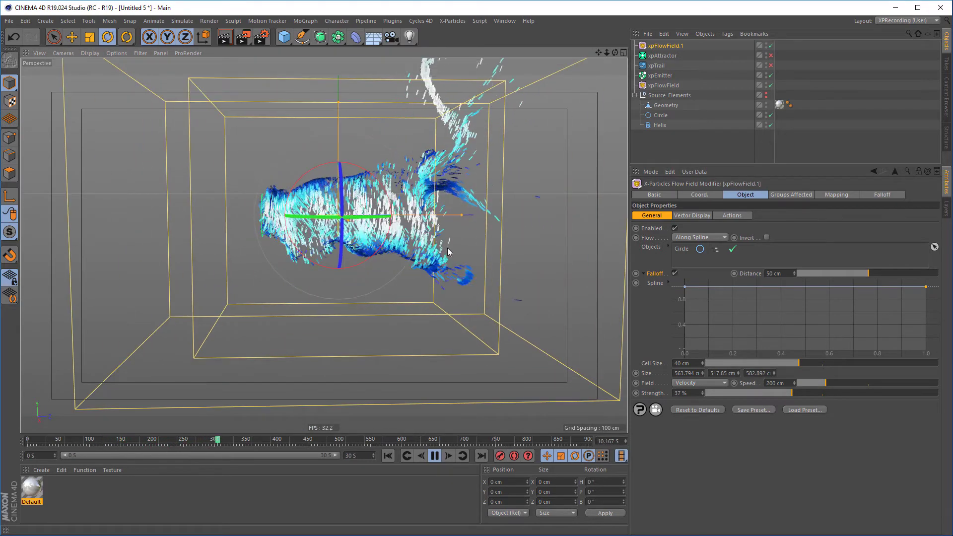
alt+middle_drag(509, 266, 471, 272)
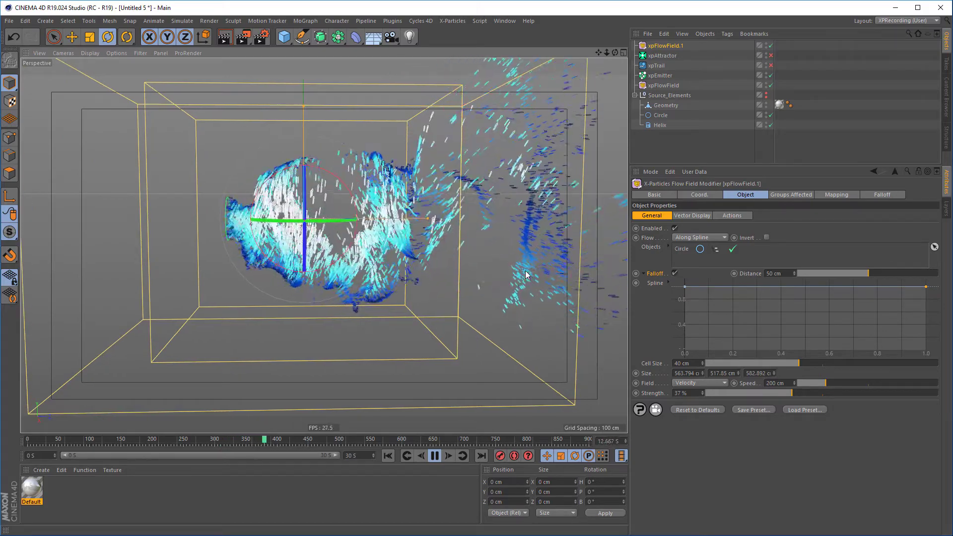